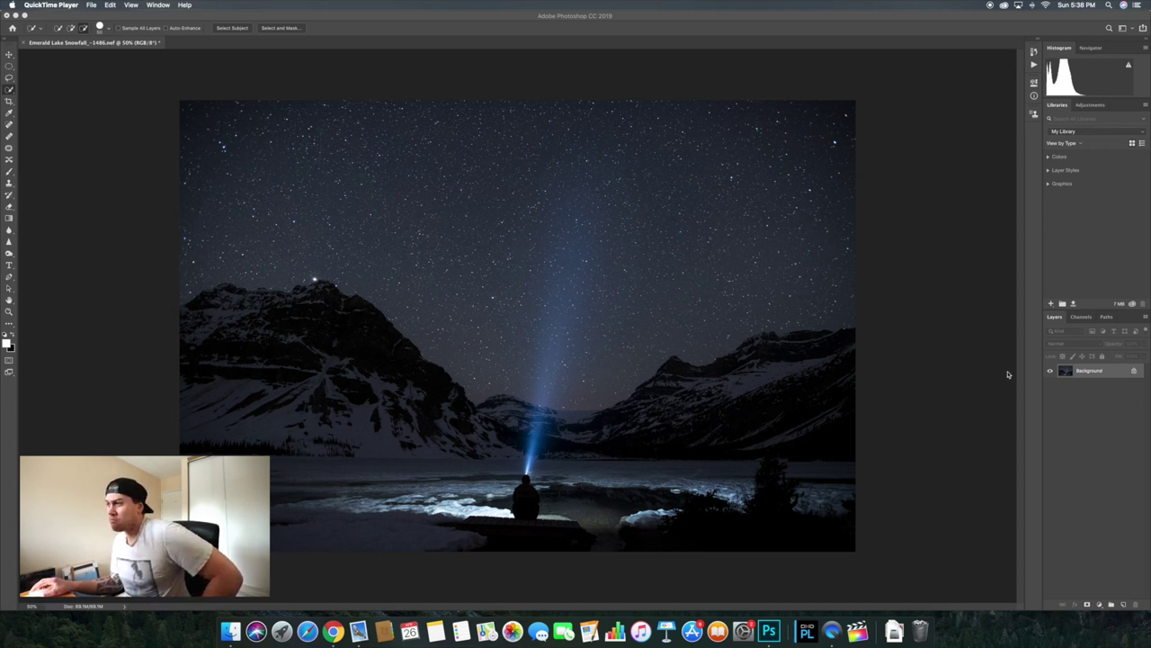
# - Duplicate the Background layer into Background copy
pyautogui.click(951, 369)
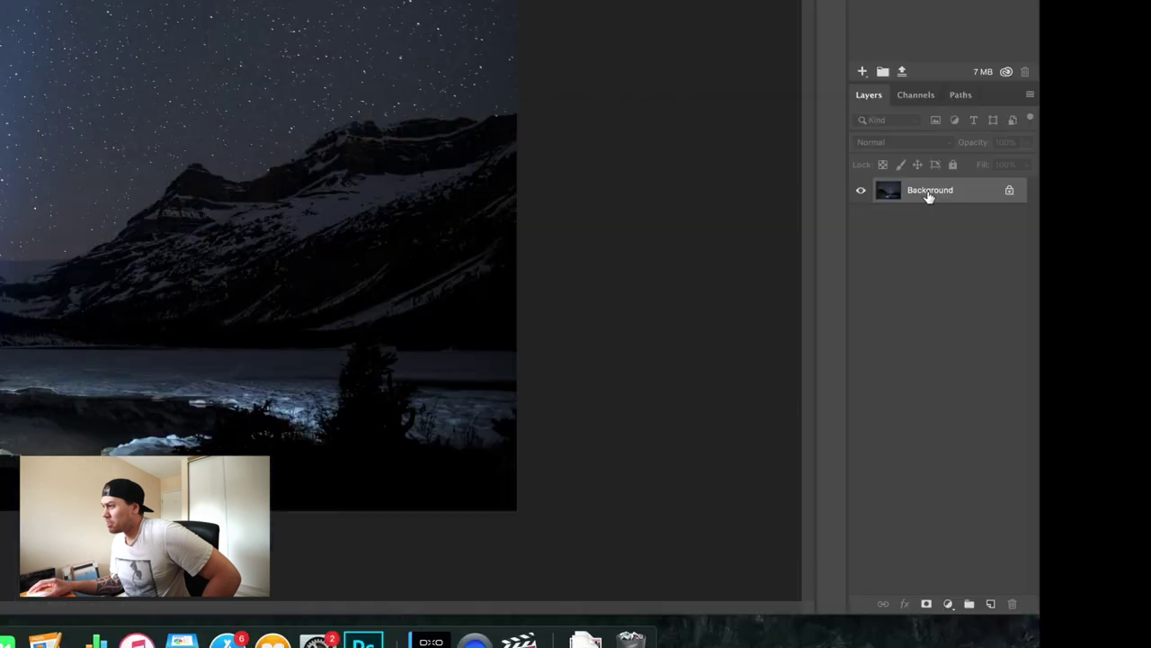
pyautogui.moveTo(1087, 374); pyautogui.dragTo(1118, 611)
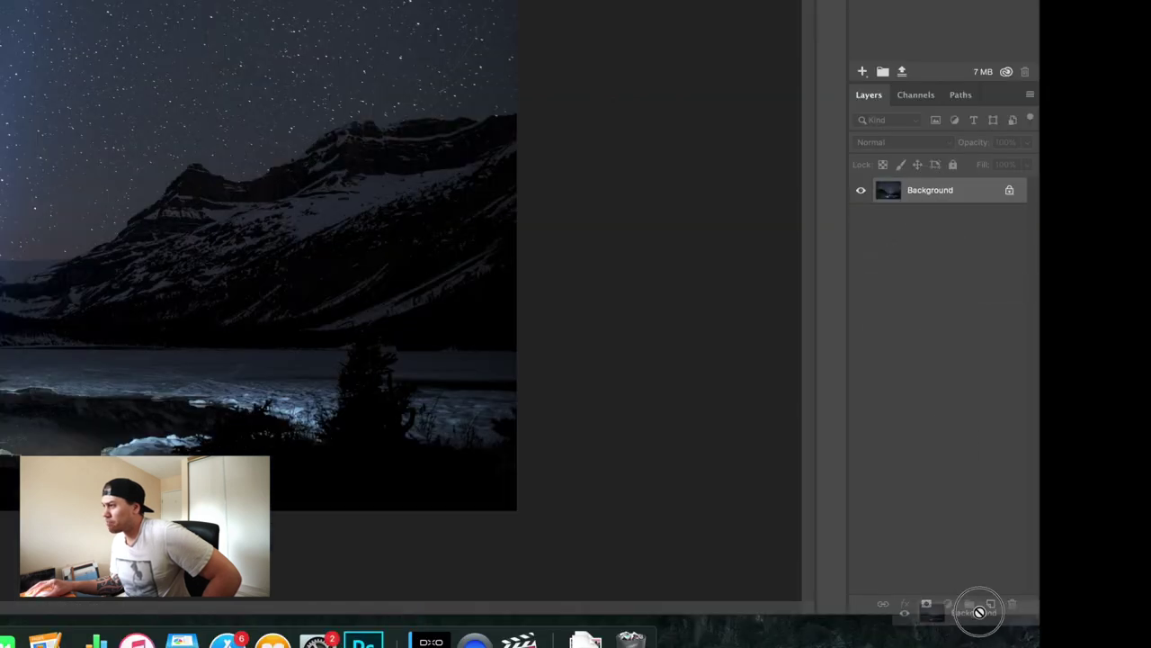
pyautogui.moveTo(980, 611); pyautogui.dragTo(991, 604)
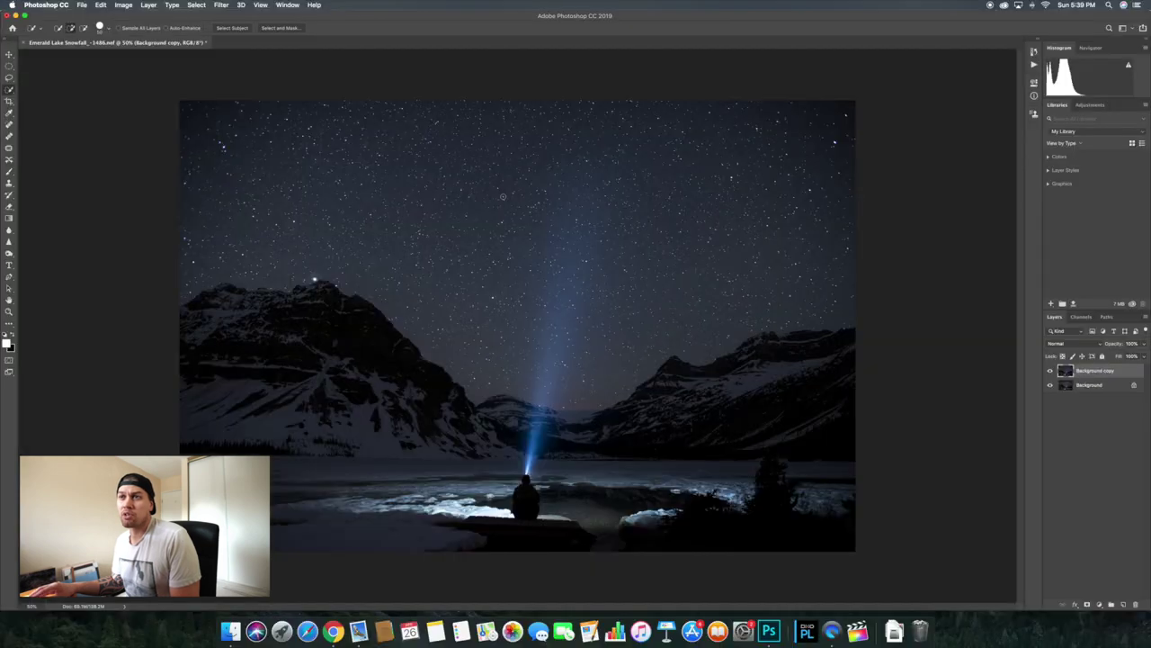
# - Quick-select the starry sky, subtracting the left ridge, valley and right ridge
pyautogui.moveTo(503, 196); pyautogui.dragTo(231, 139)
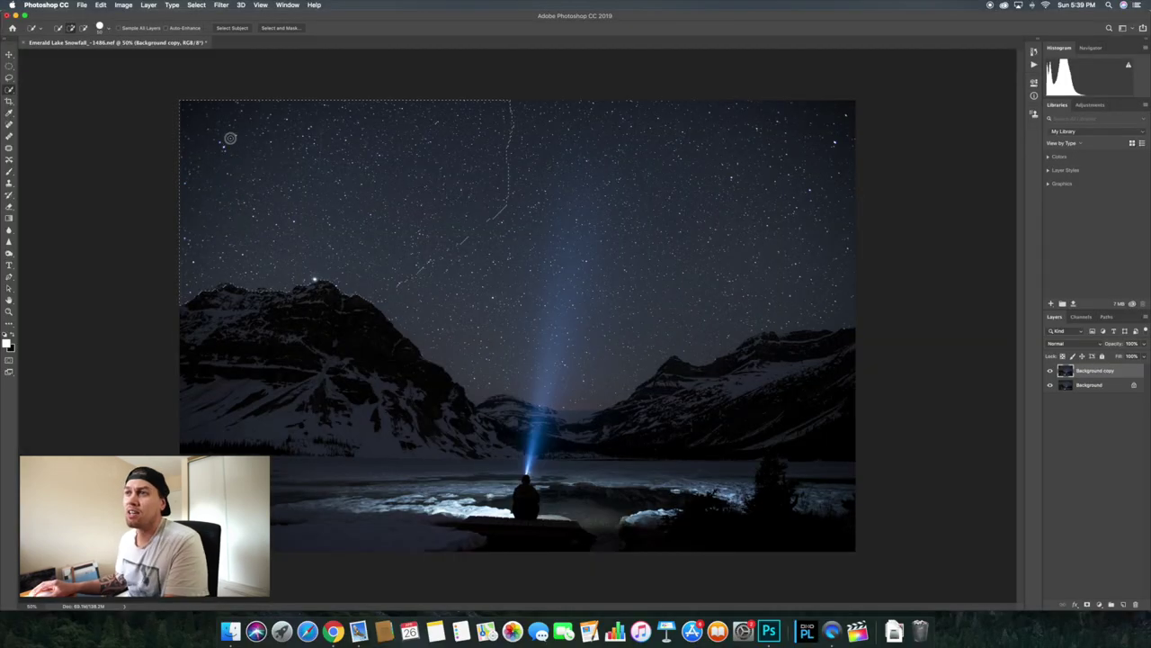
pyautogui.click(803, 172)
pyautogui.click(84, 28)
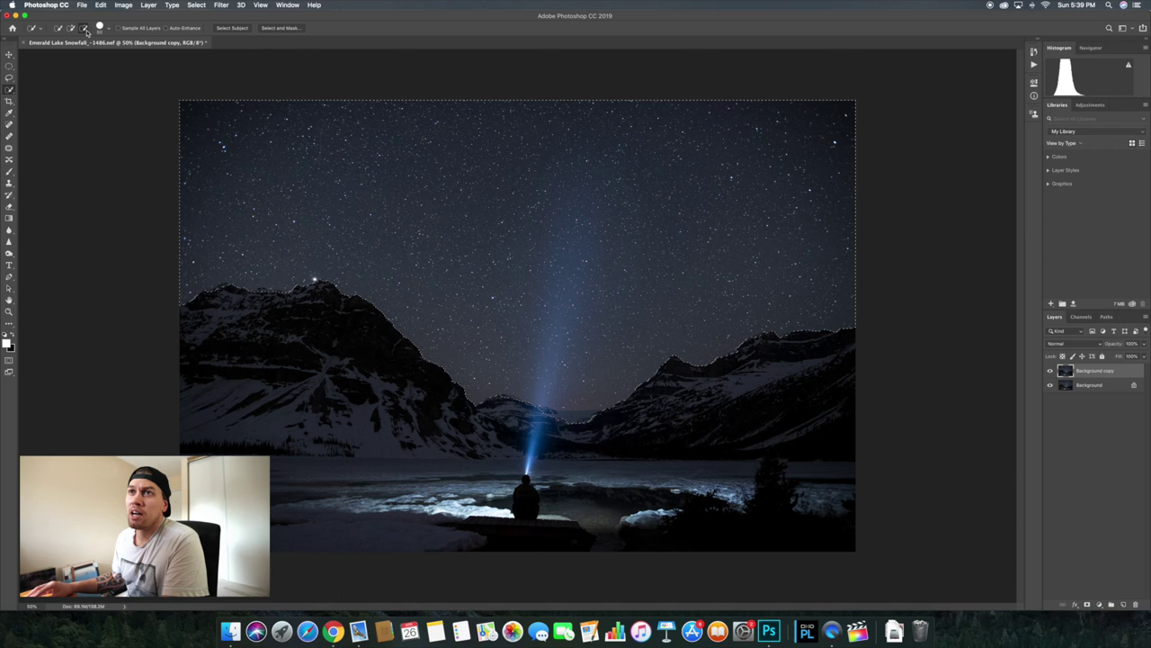
pyautogui.moveTo(287, 294); pyautogui.dragTo(204, 294)
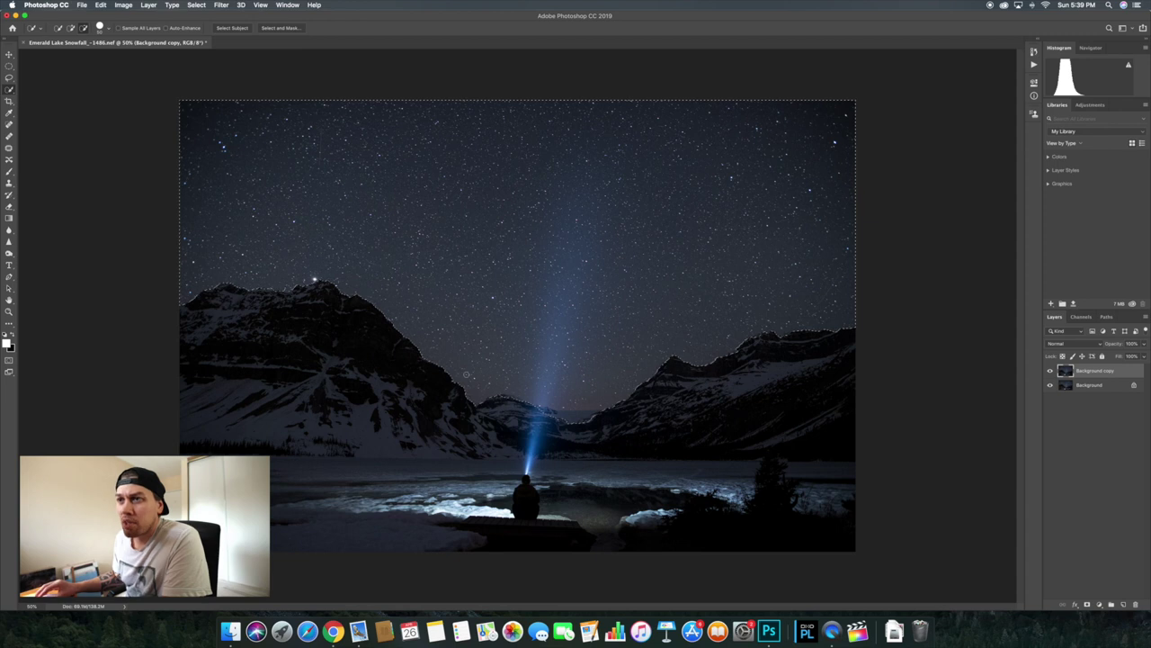
pyautogui.moveTo(509, 401)
pyautogui.mouseDown()
pyautogui.moveTo(558, 418)
pyautogui.moveTo(616, 412)
pyautogui.mouseUp()
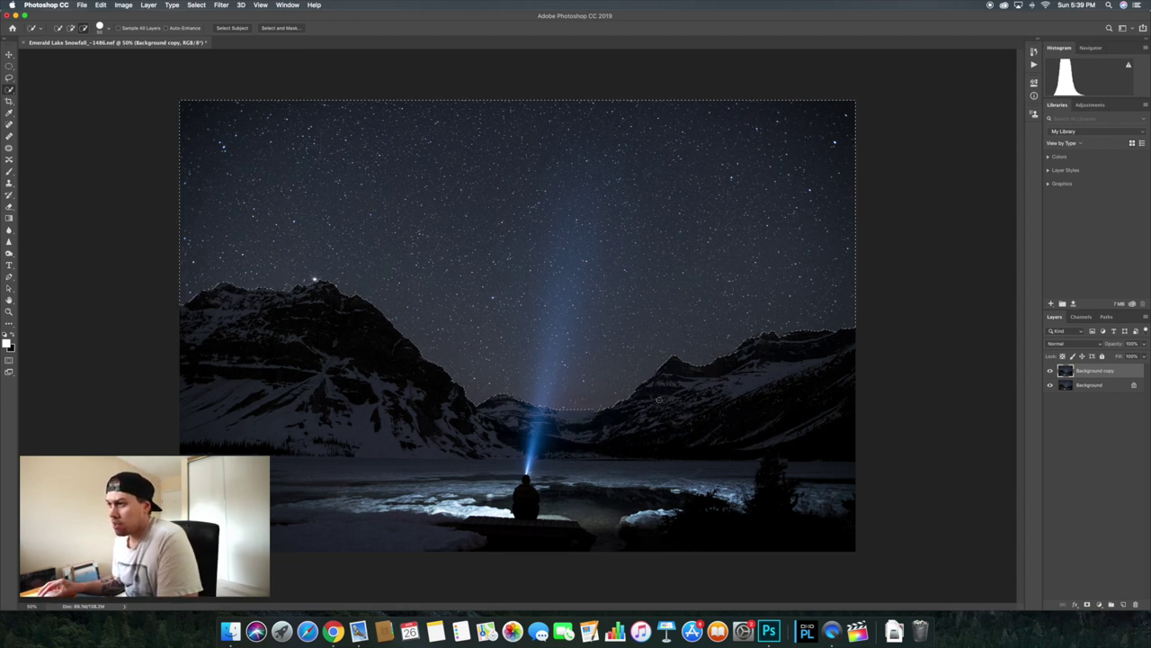
pyautogui.click(758, 339)
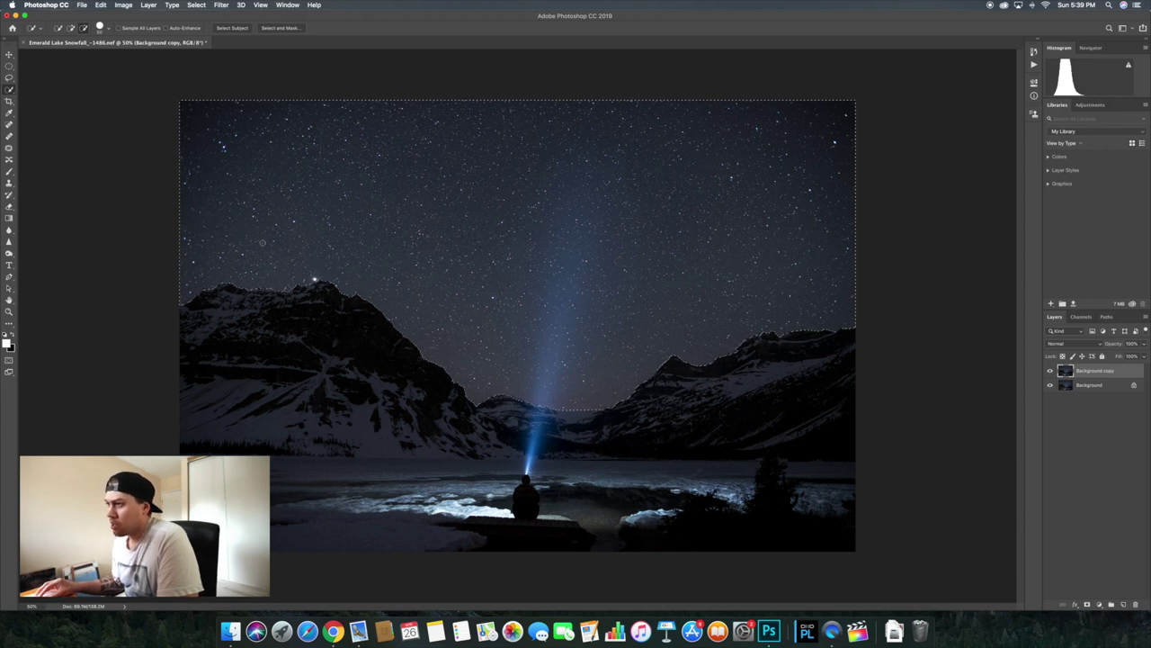
pyautogui.click(71, 27)
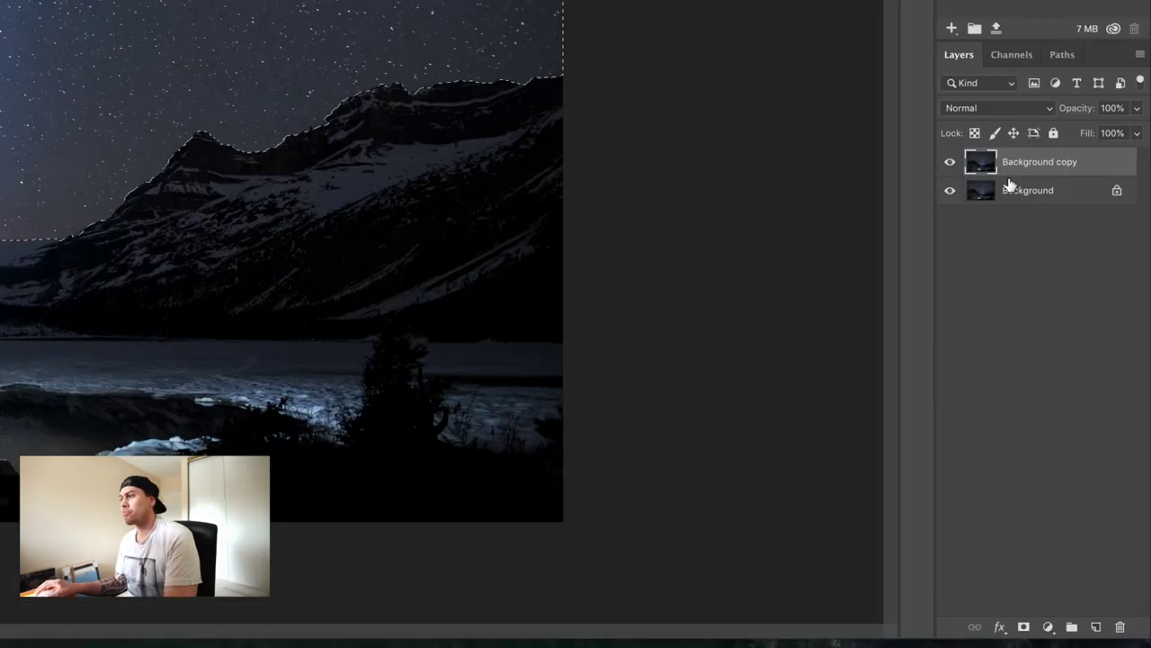
# - Mask Background copy to the sky and convert it to a smart object, keeping Normal blending
pyautogui.click(1023, 628)
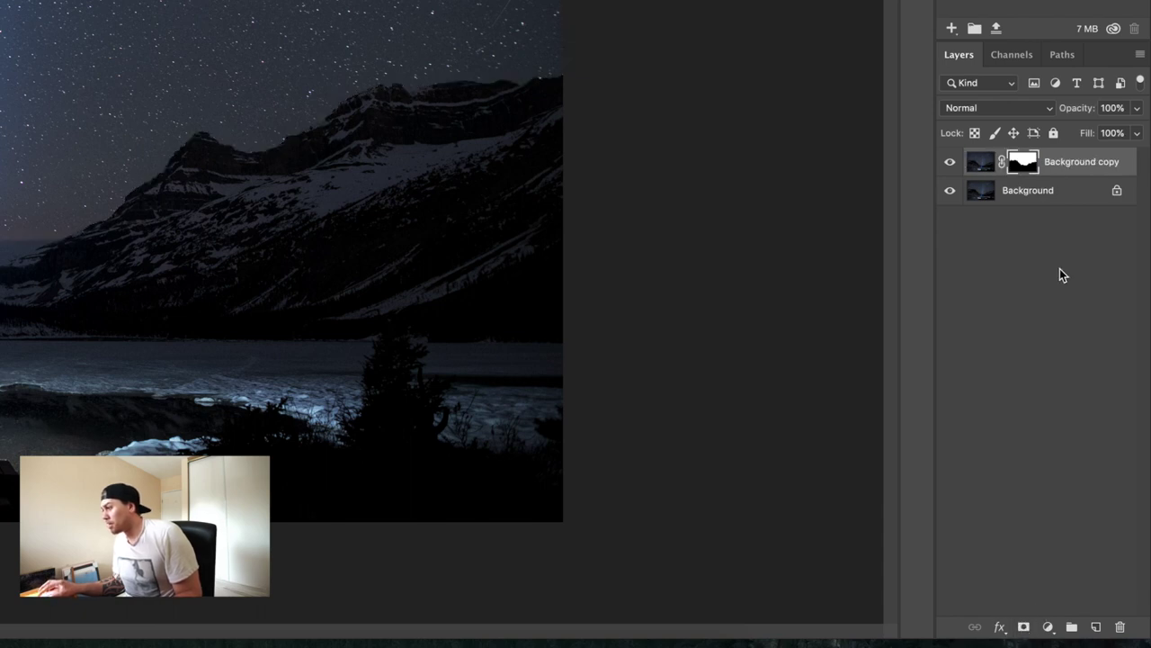
pyautogui.rightClick(1055, 164)
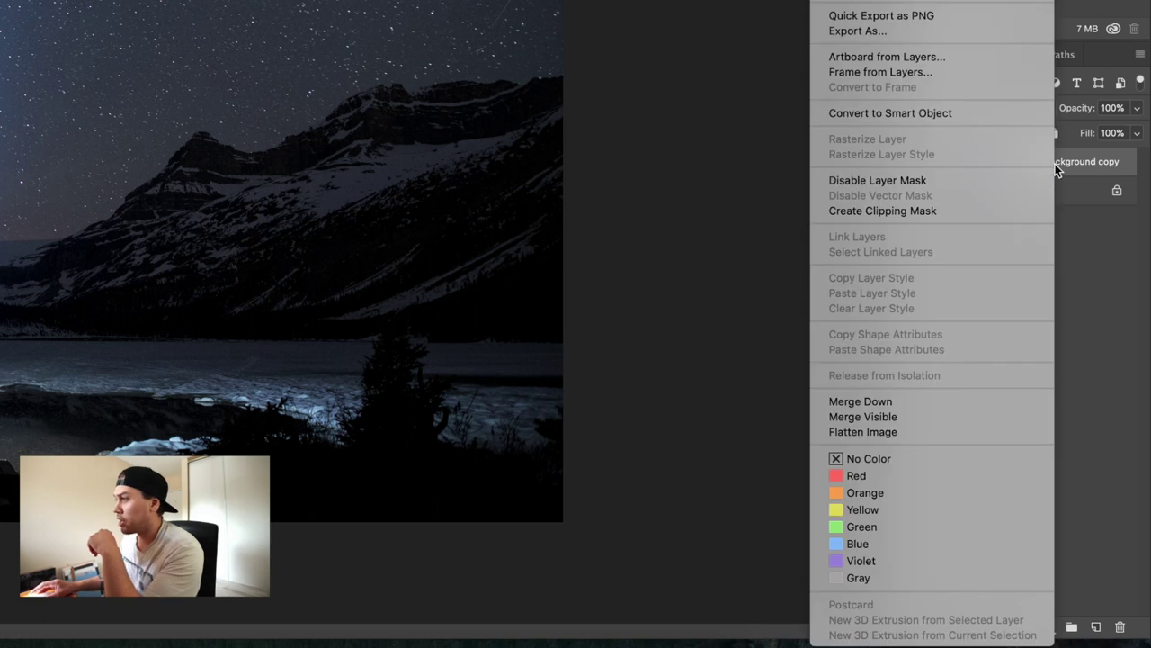
pyautogui.click(890, 113)
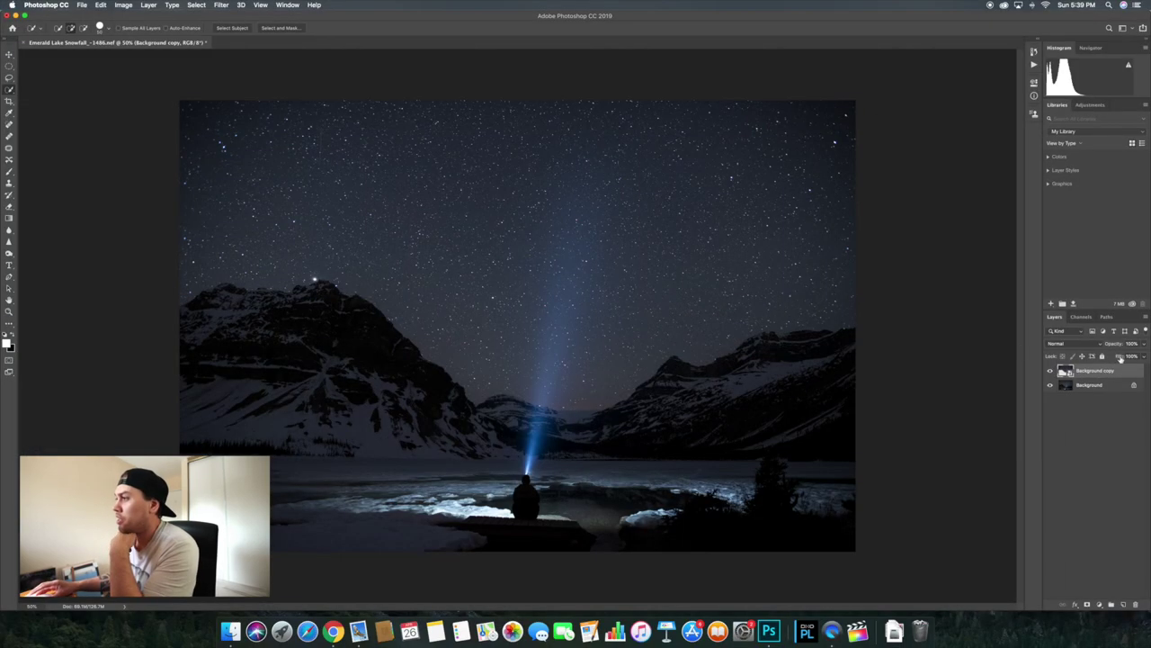
pyautogui.click(1096, 344)
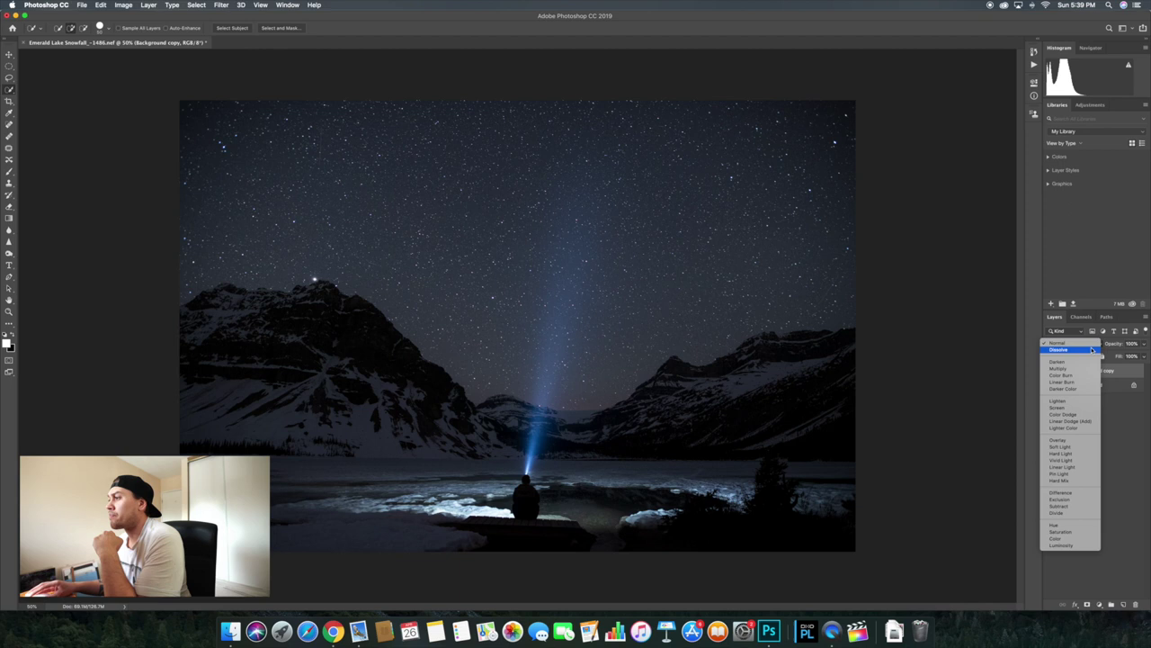
pyautogui.click(1014, 349)
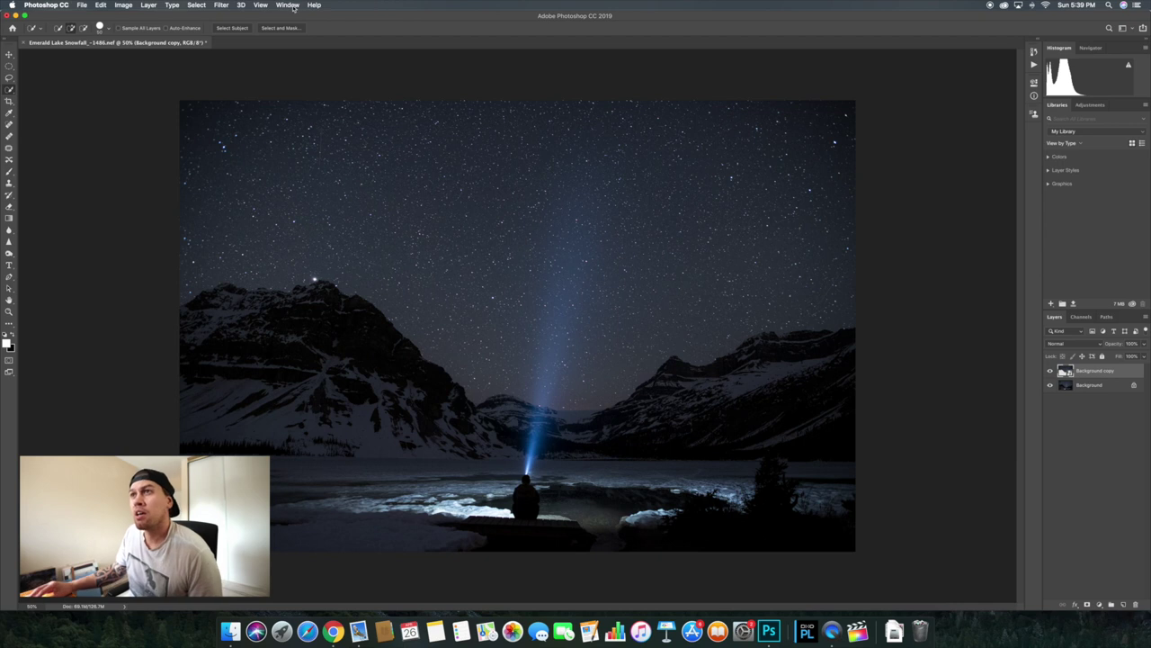
# - Show the Actions panel and create a new action set named Set 1
pyautogui.click(290, 5)
pyautogui.click(337, 70)
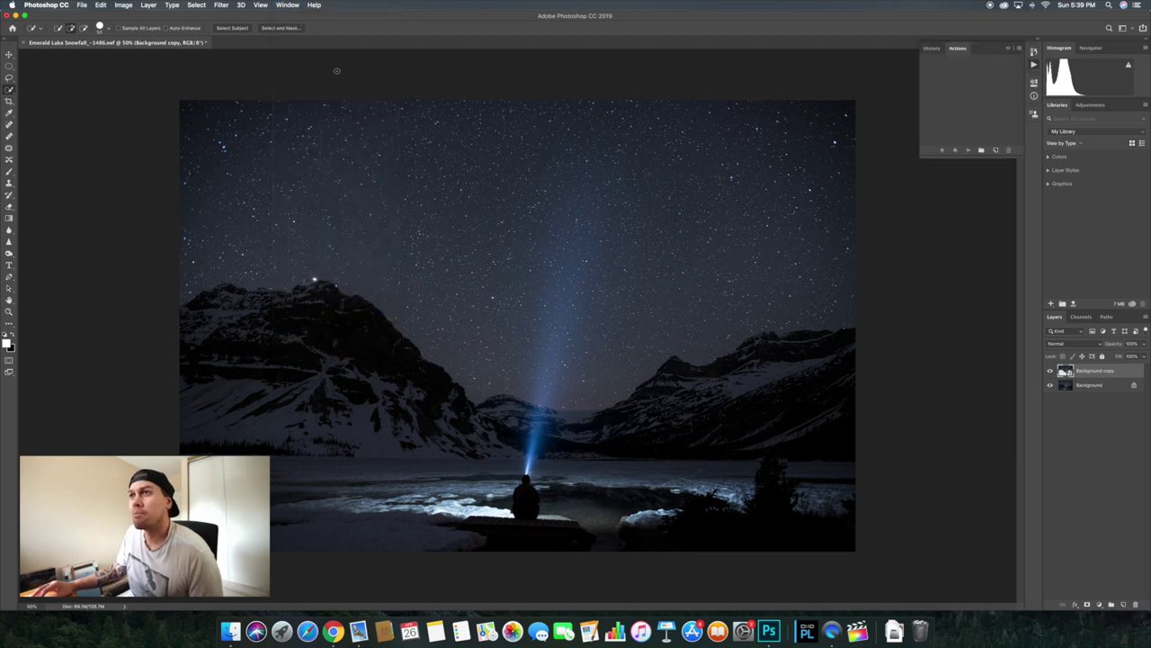
pyautogui.click(981, 152)
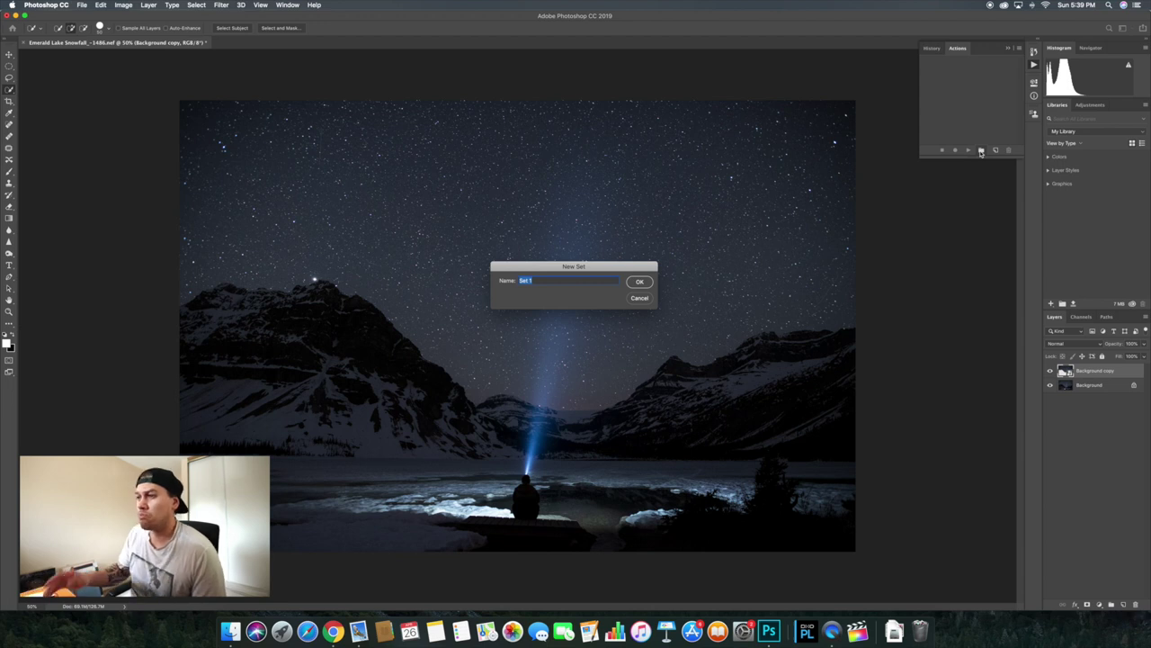
pyautogui.press('Return')
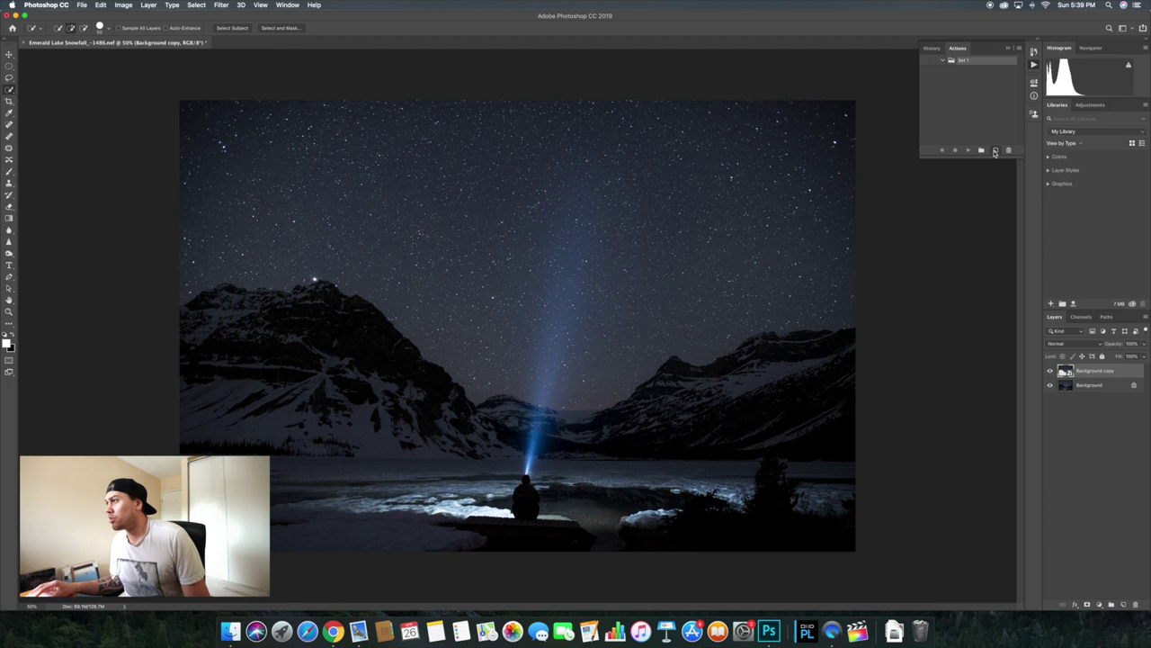
# - Create an action named 'time warp' and start recording it
pyautogui.click(995, 151)
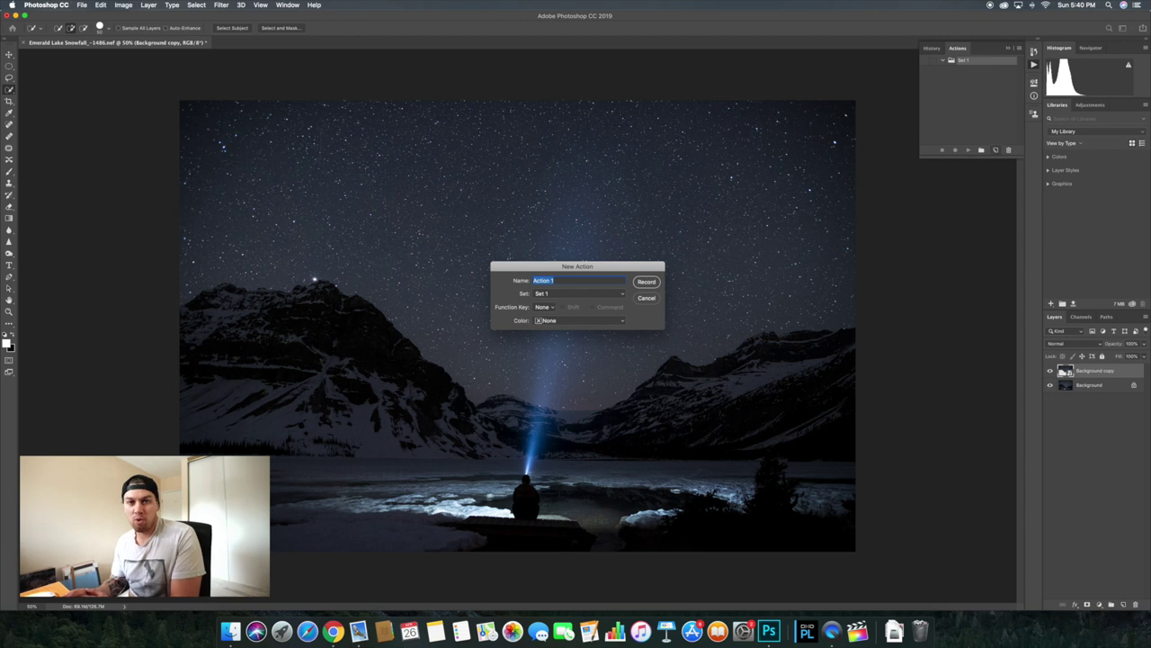
pyautogui.write('time warp')
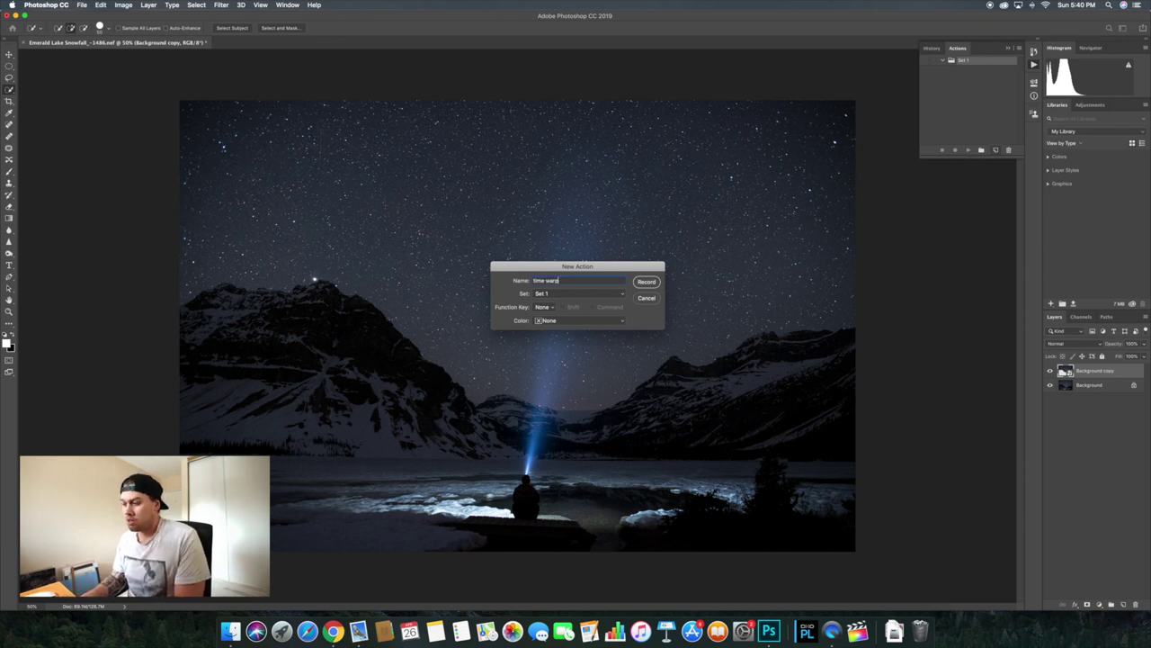
pyautogui.press('Return')
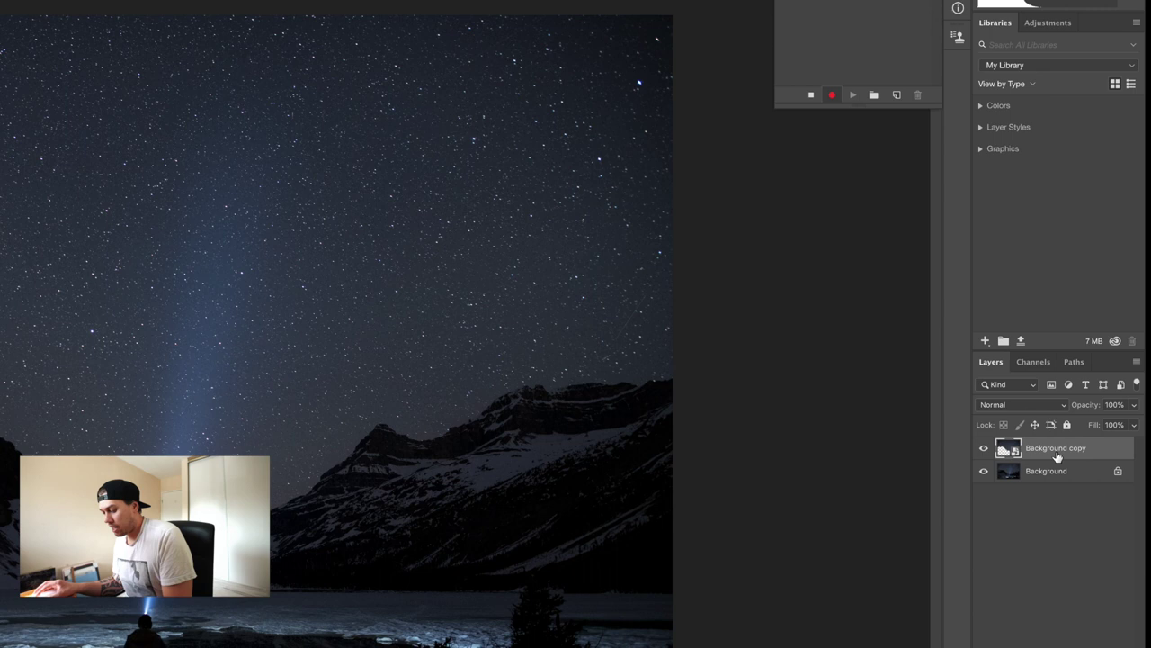
# - Duplicate Background copy into Background copy 2 and set its blend mode to Lighten
pyautogui.hotkey('ctrl', 'j')
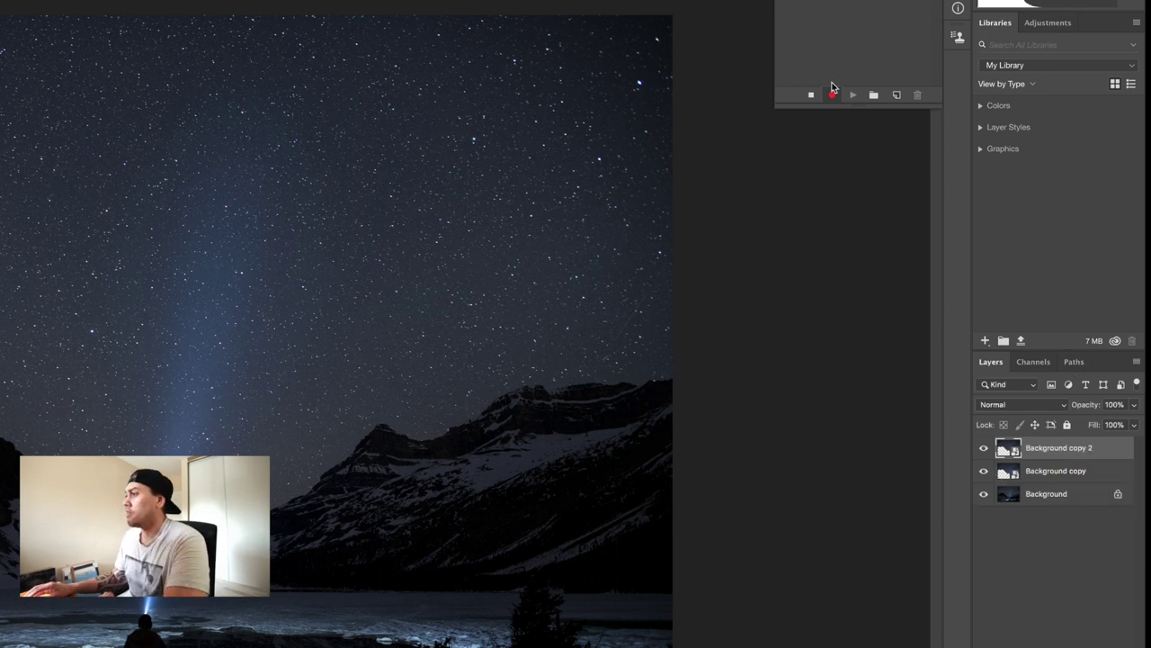
pyautogui.click(1046, 402)
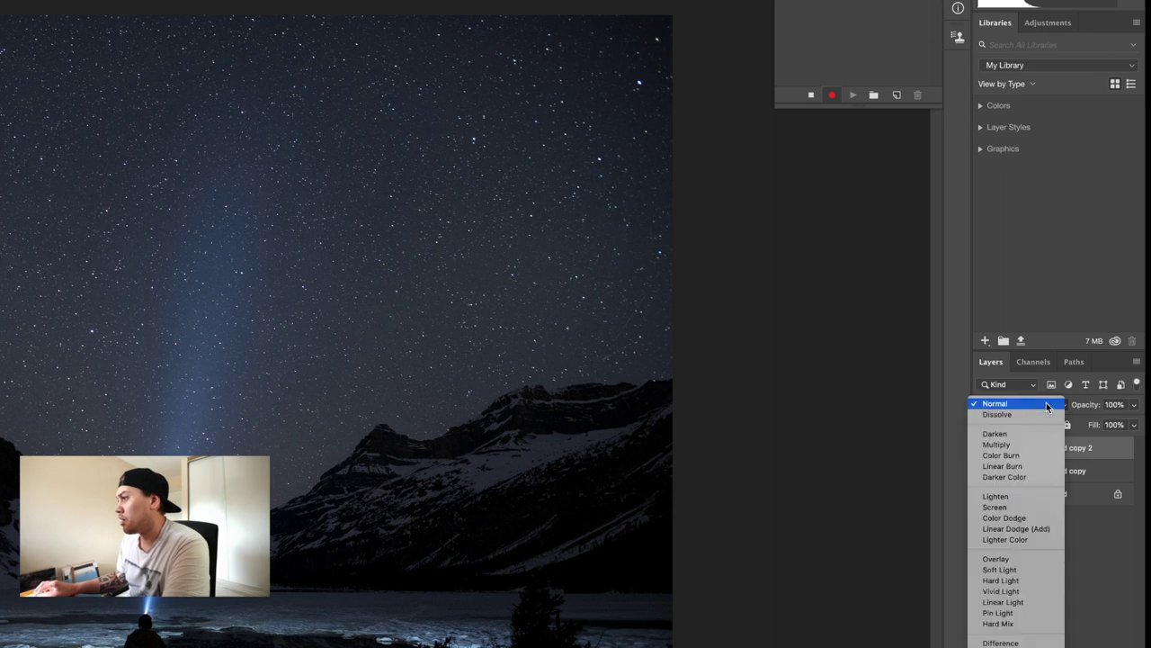
pyautogui.click(1026, 496)
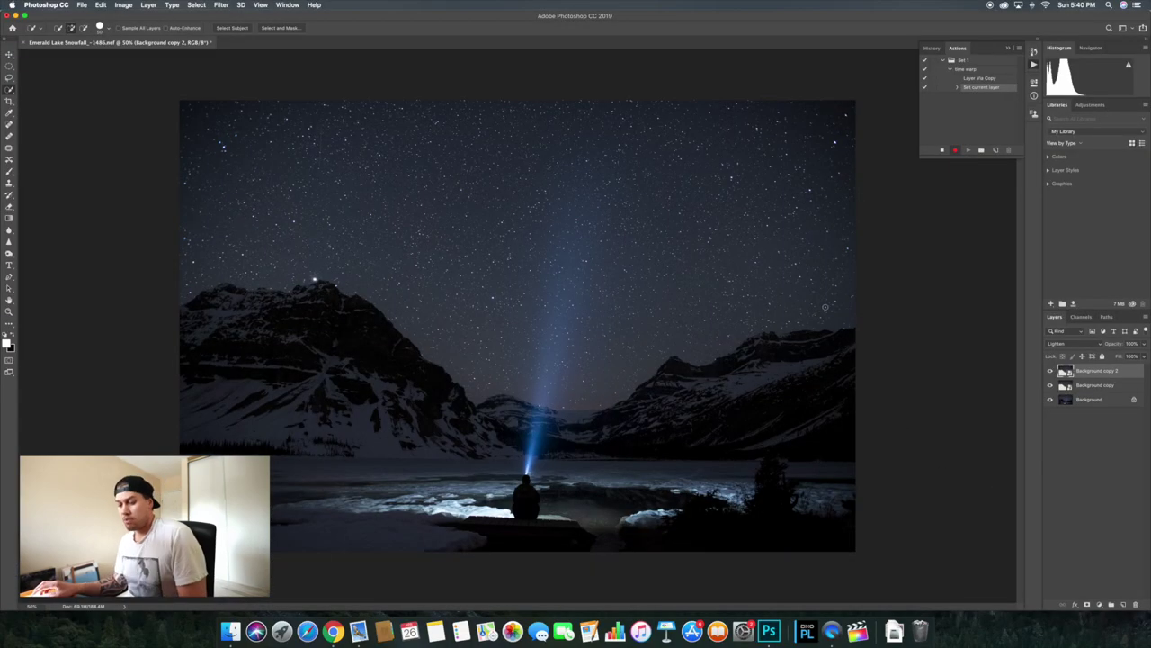
# - Free Transform the top layer around the image centre with a 0.01° rotation
pyautogui.press('super+t')
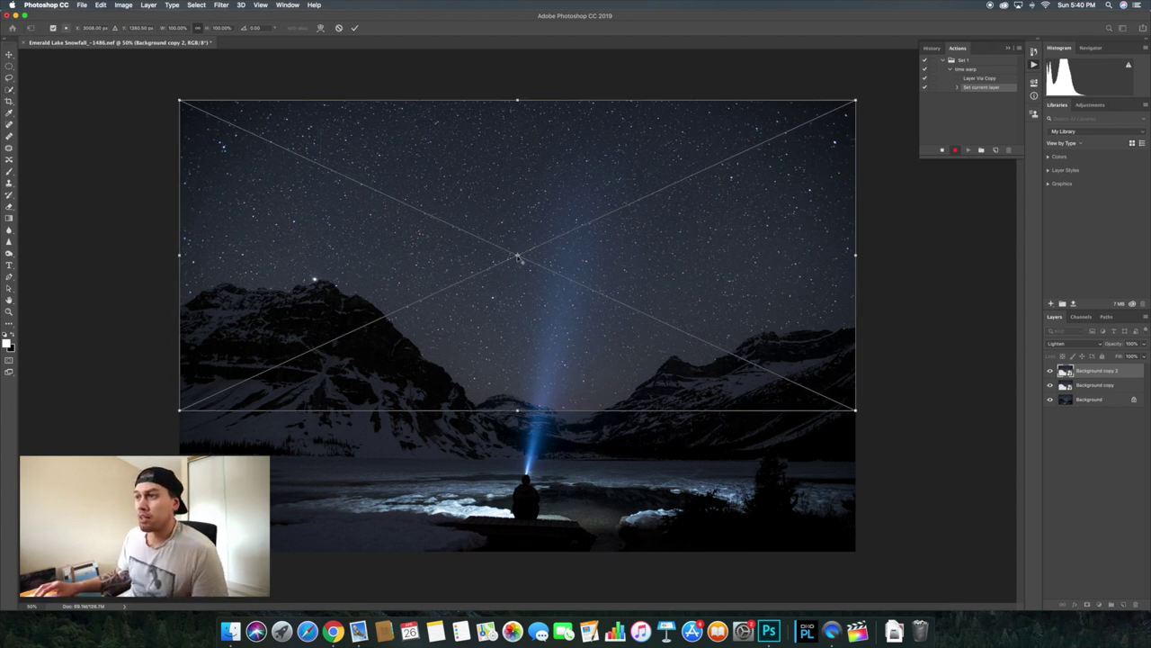
pyautogui.moveTo(518, 258)
pyautogui.mouseDown()
pyautogui.moveTo(529, 245)
pyautogui.moveTo(518, 241)
pyautogui.moveTo(518, 257)
pyautogui.mouseUp()
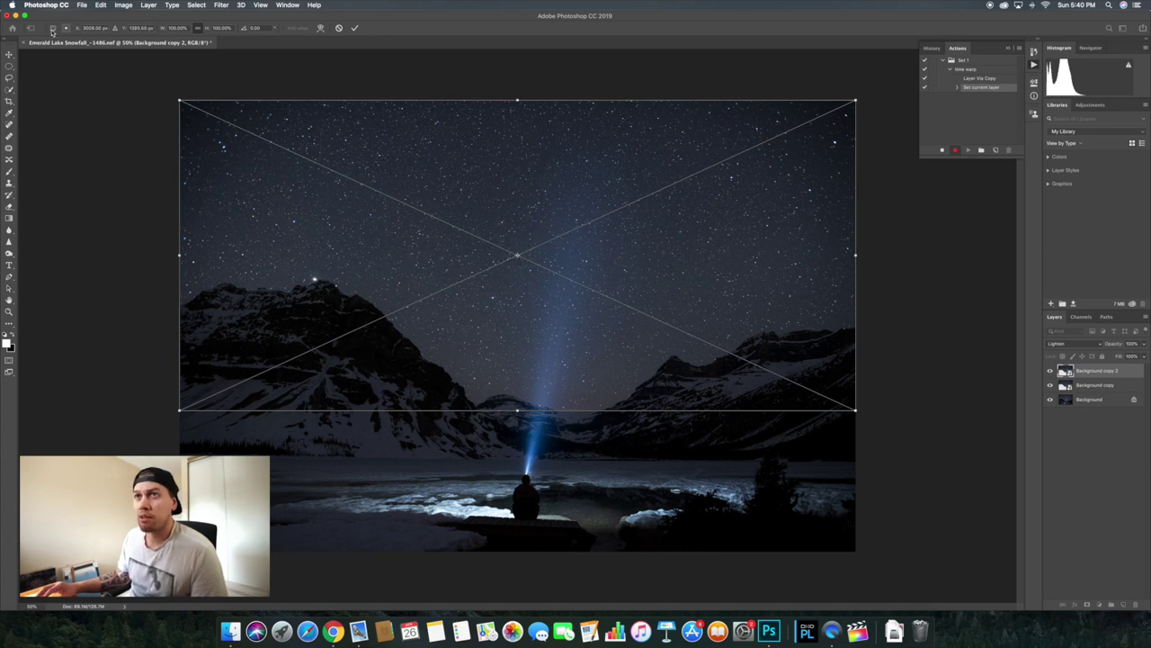
pyautogui.click(53, 29)
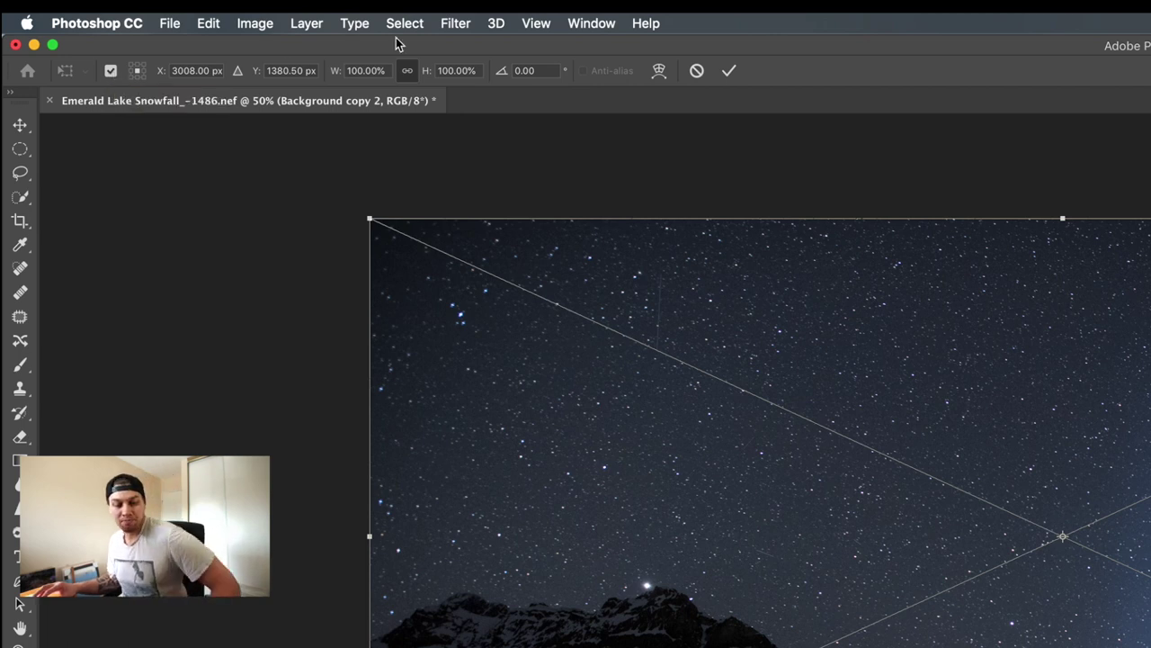
pyautogui.click(550, 72)
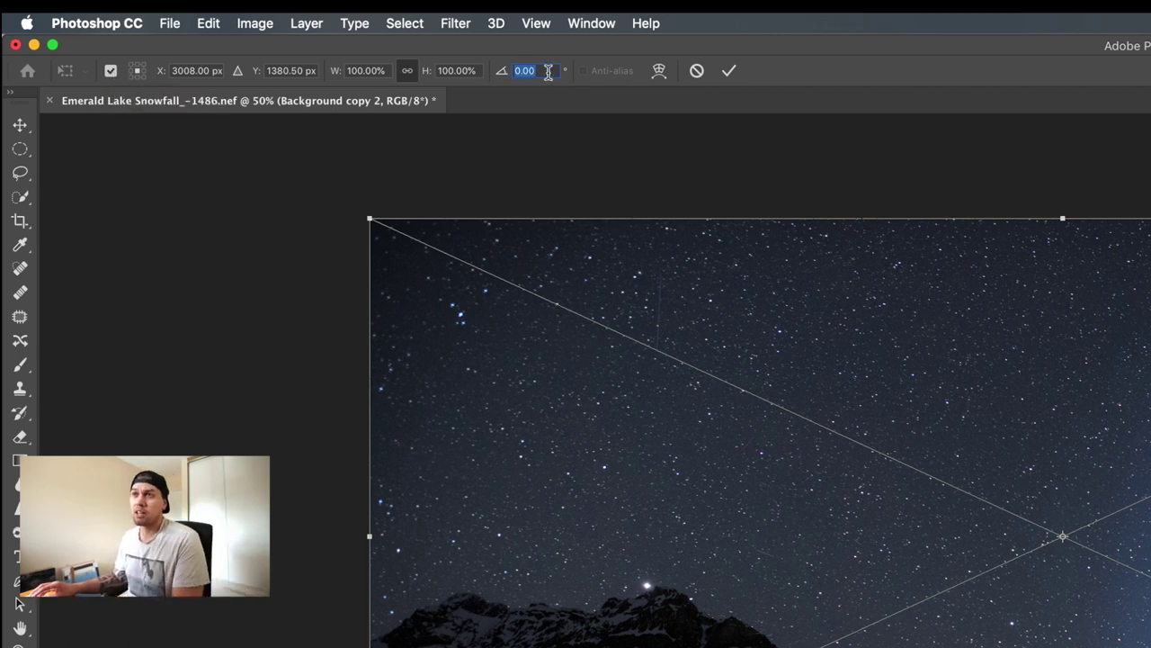
pyautogui.press('BackSpace')
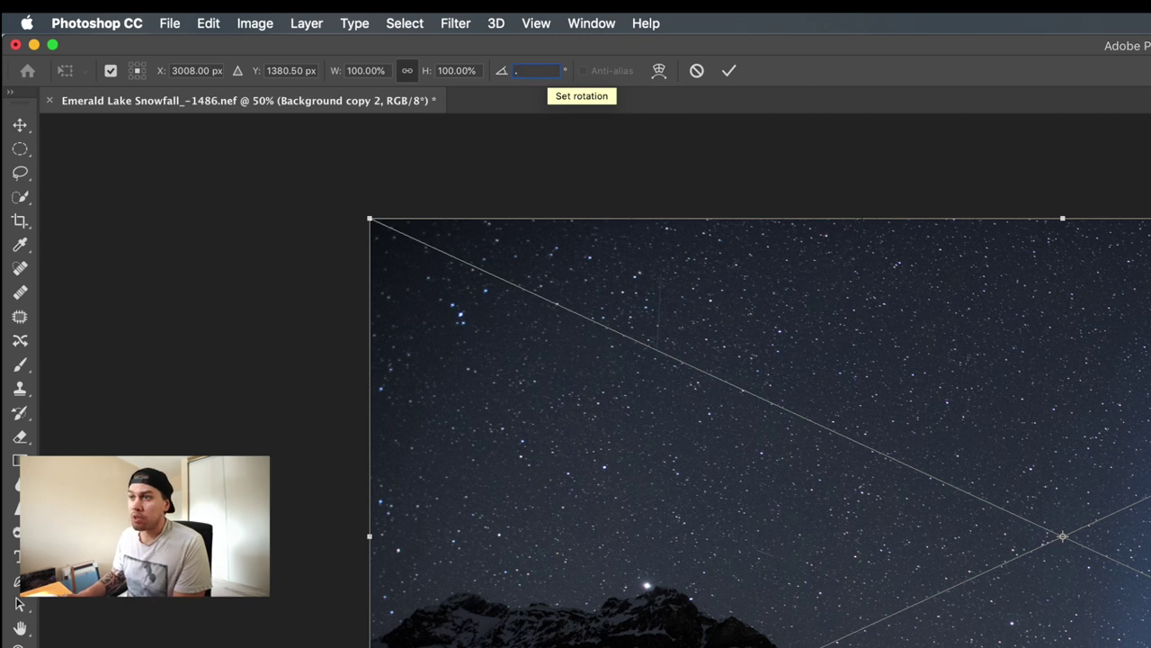
pyautogui.write('.01')
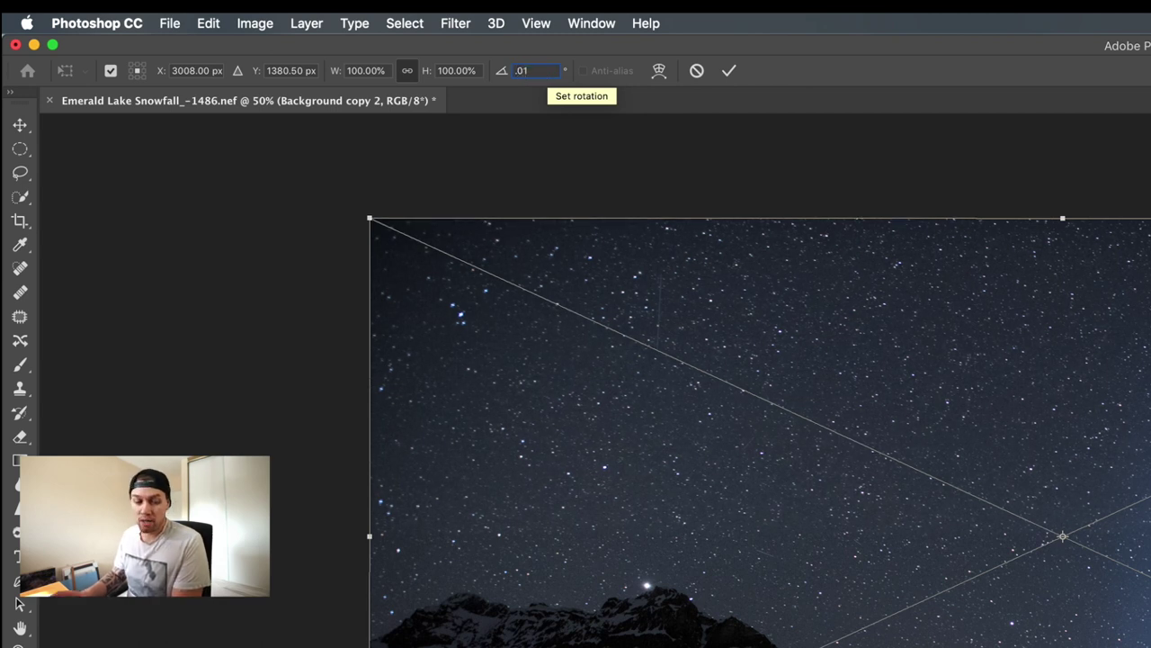
# - Scale to 99.5%, commit the transform, stop recording, and select the three steps
pyautogui.click(460, 70)
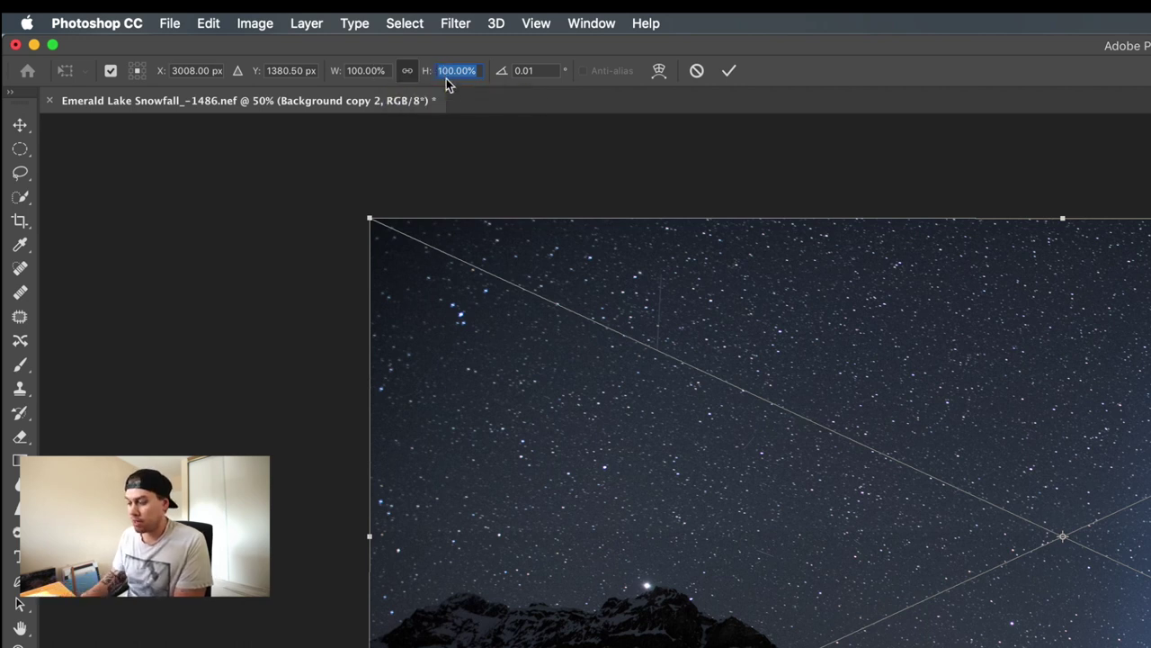
pyautogui.write('99.5')
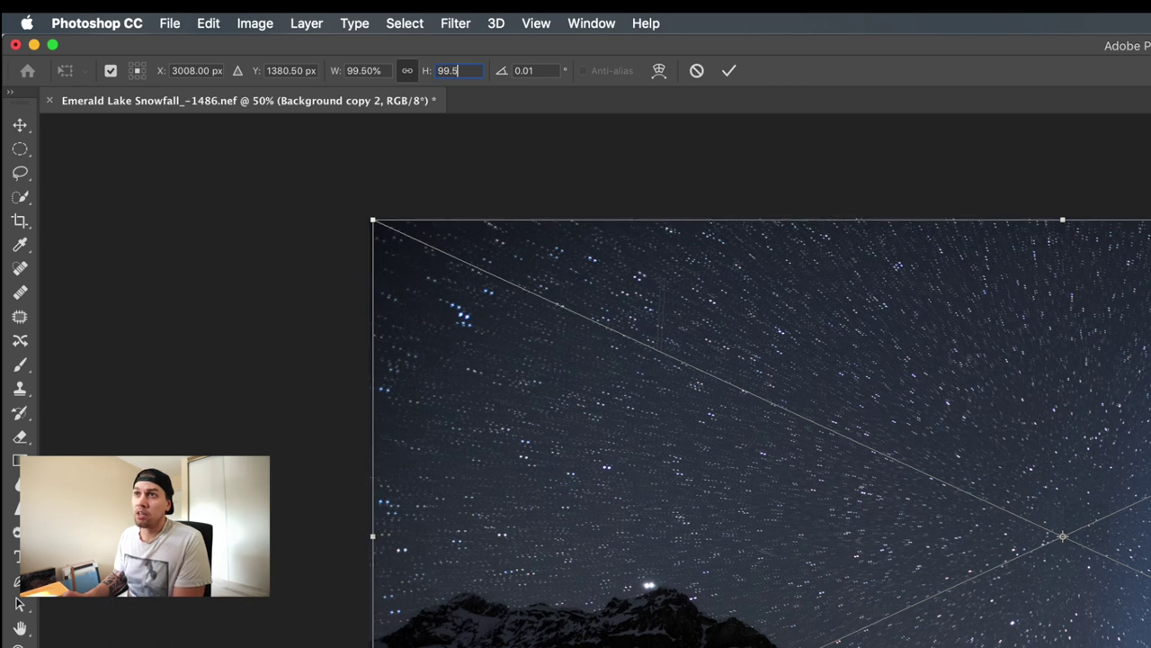
pyautogui.click(729, 70)
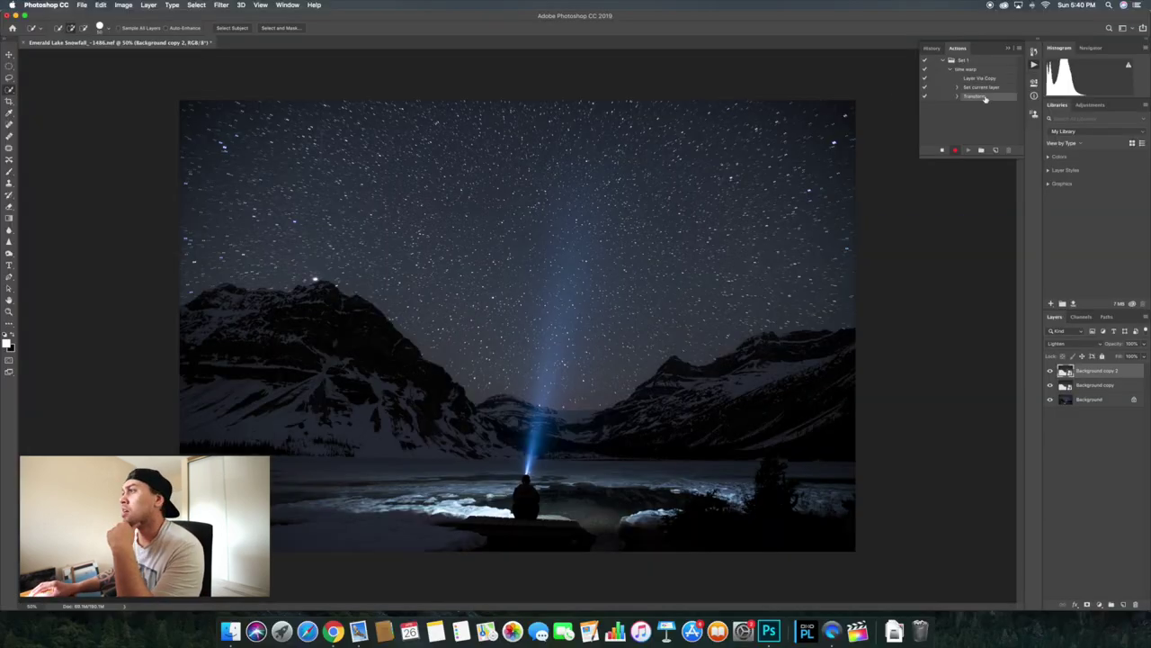
pyautogui.click(942, 150)
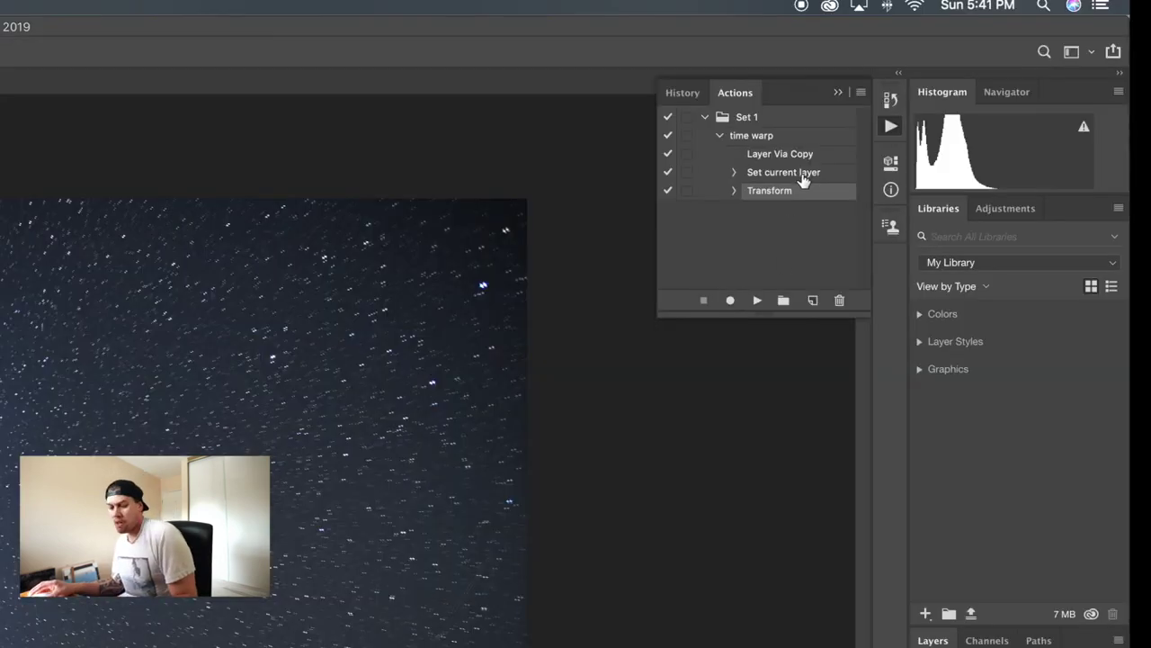
pyautogui.keyDown('shift'); pyautogui.click(818, 155); pyautogui.keyUp('shift')
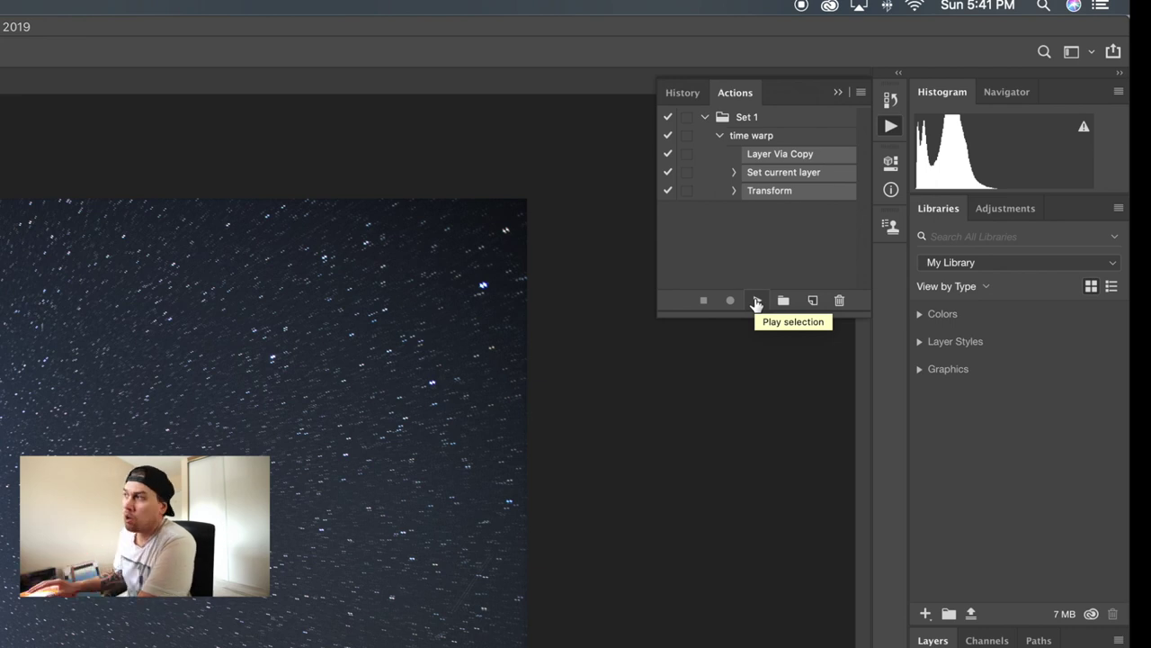
# - Duplicate the three recorded steps six times via the Actions panel menu
pyautogui.click(861, 93)
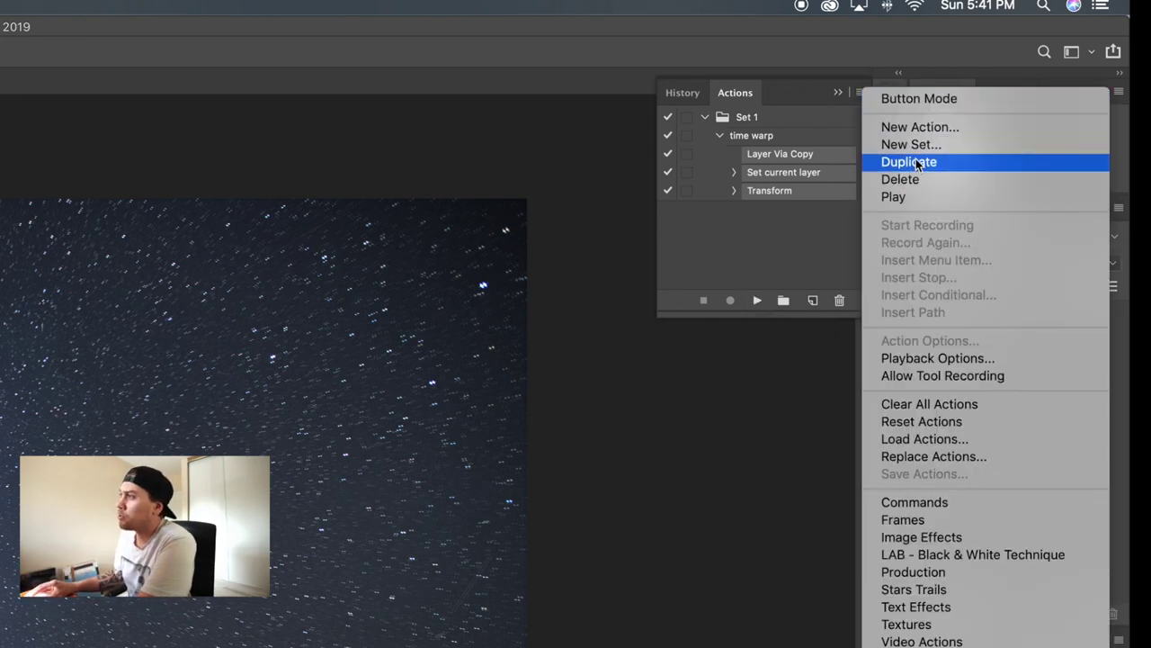
pyautogui.click(921, 162)
pyautogui.click(862, 94)
pyautogui.click(904, 162)
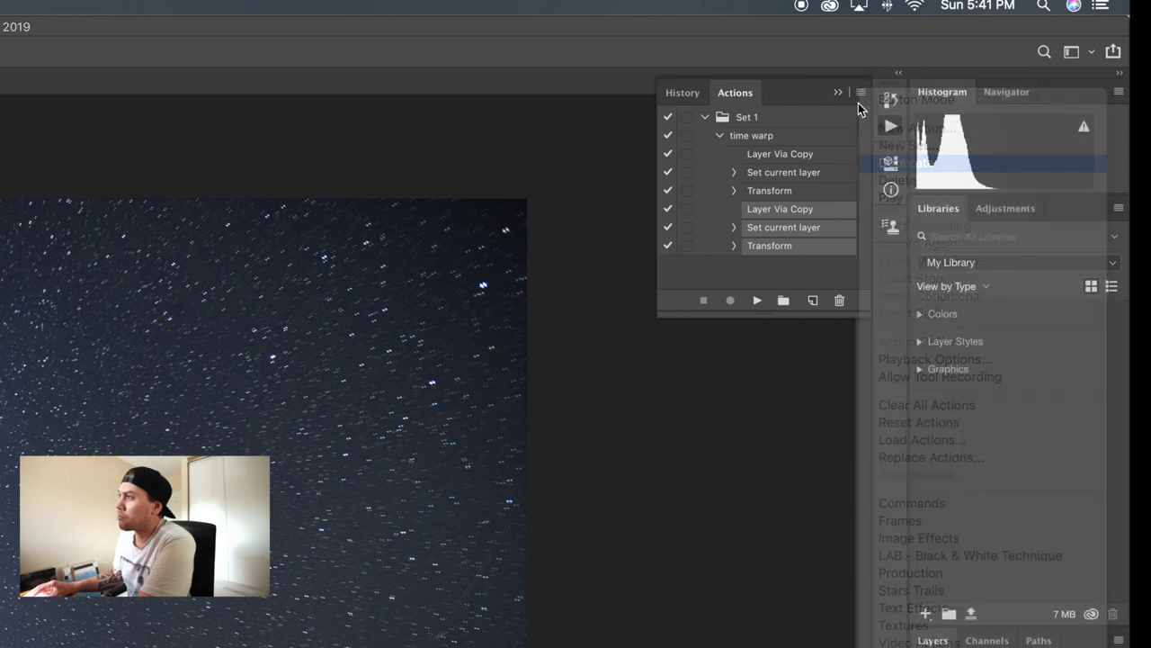
pyautogui.click(862, 94)
pyautogui.click(886, 167)
pyautogui.click(862, 94)
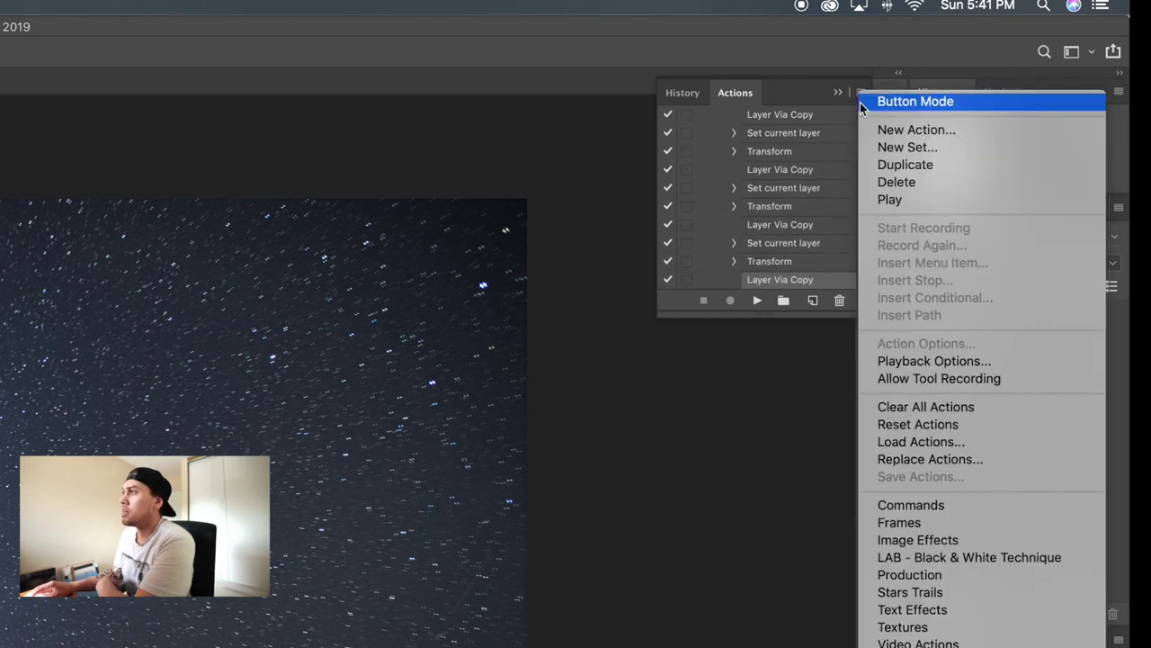
pyautogui.click(882, 164)
pyautogui.click(862, 93)
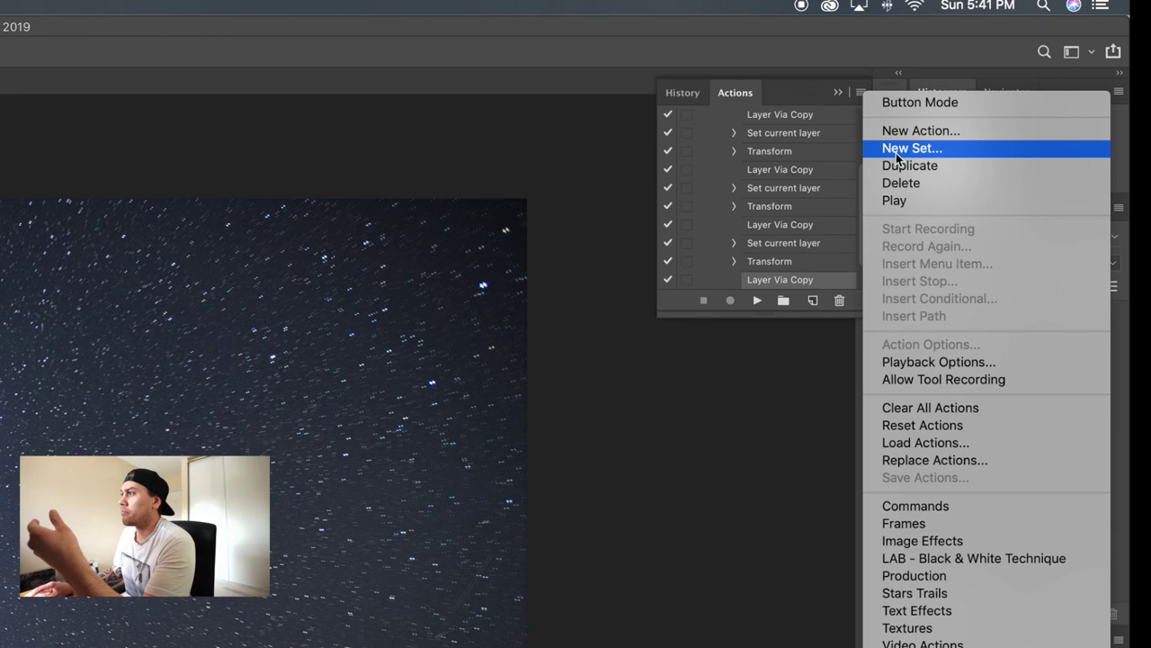
pyautogui.click(891, 165)
pyautogui.click(861, 93)
pyautogui.click(886, 163)
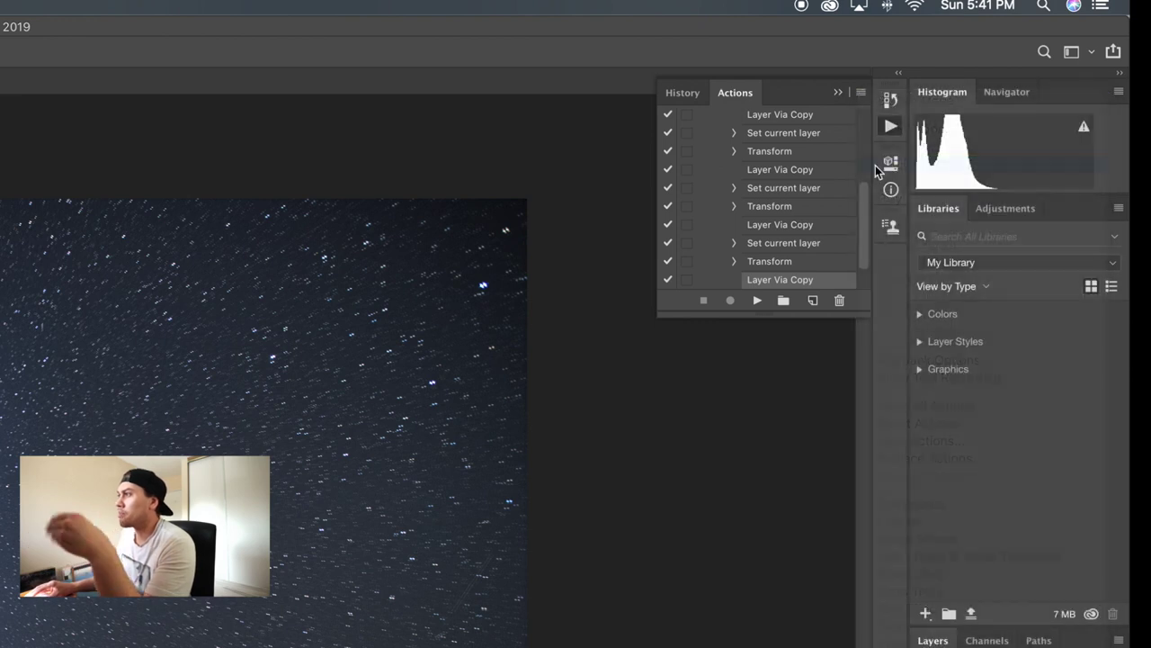
# - Collapse and select the time warp action, then play it
pyautogui.scroll(5, 779, 155)
pyautogui.click(719, 135)
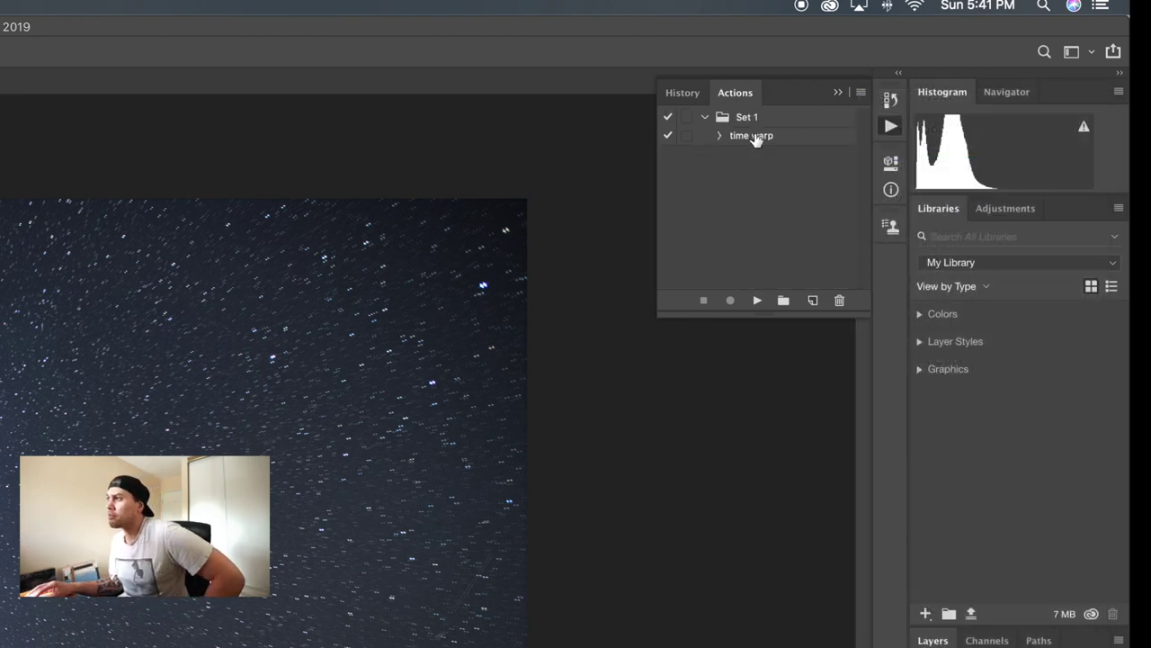
pyautogui.click(755, 136)
pyautogui.click(757, 301)
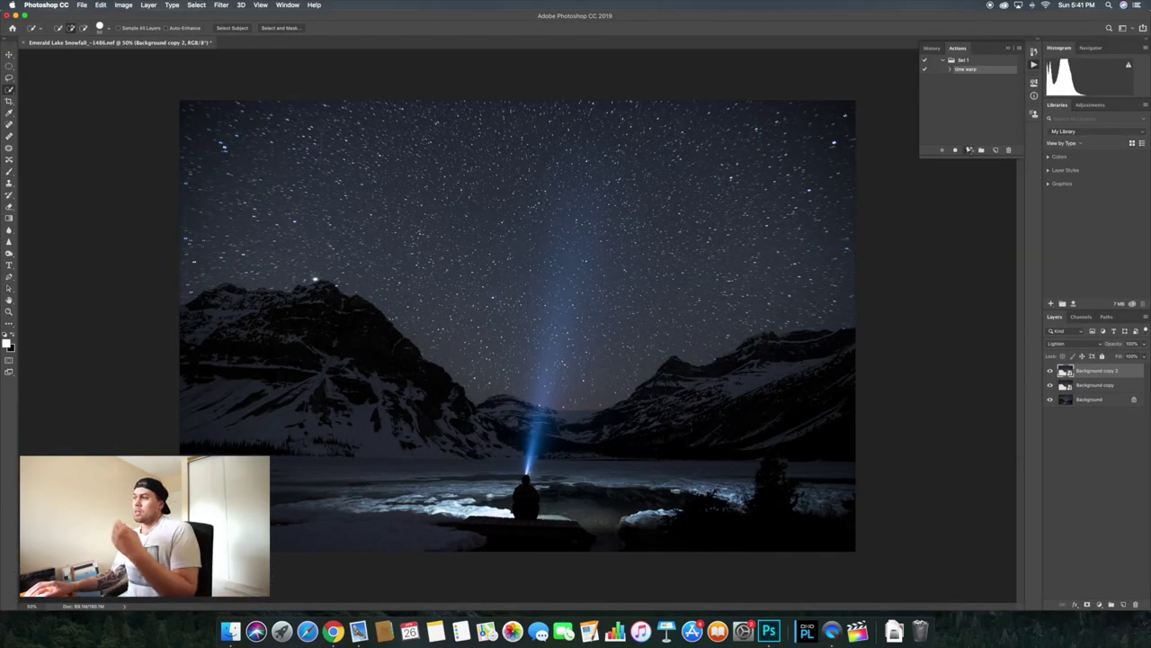
# - Run the time warp action to stack Lighten copies into radial star trails
pyautogui.click(969, 150)
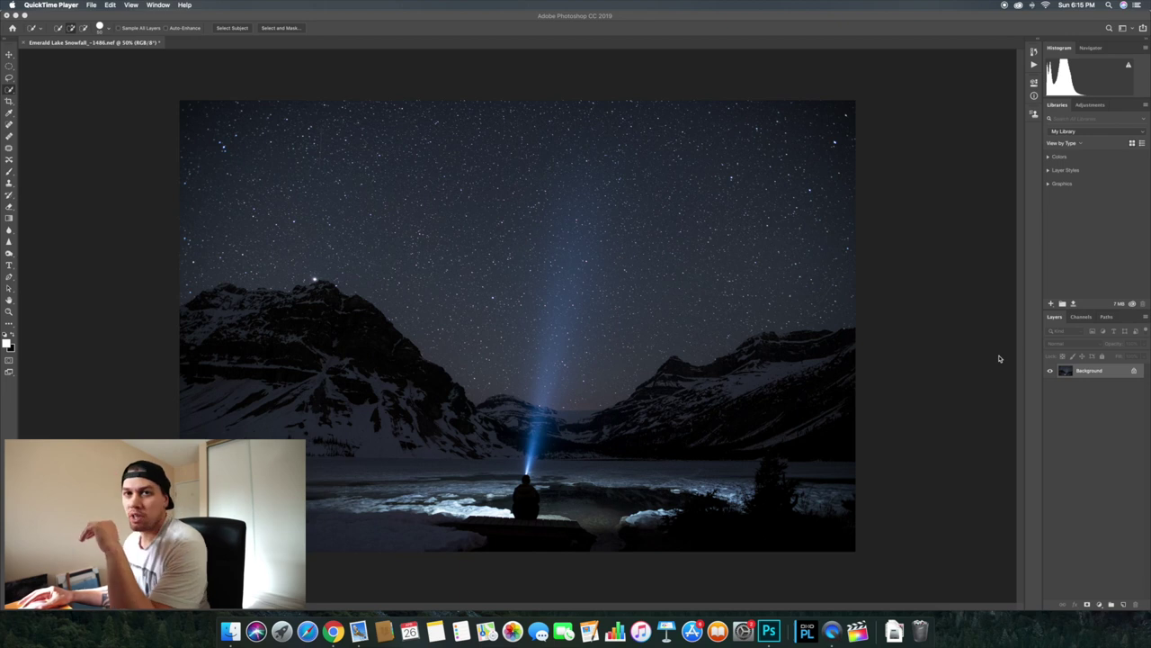
# - Duplicate Background again and quick-select the sky down through the valley and right ridge
pyautogui.moveTo(1095, 373); pyautogui.dragTo(1123, 605)
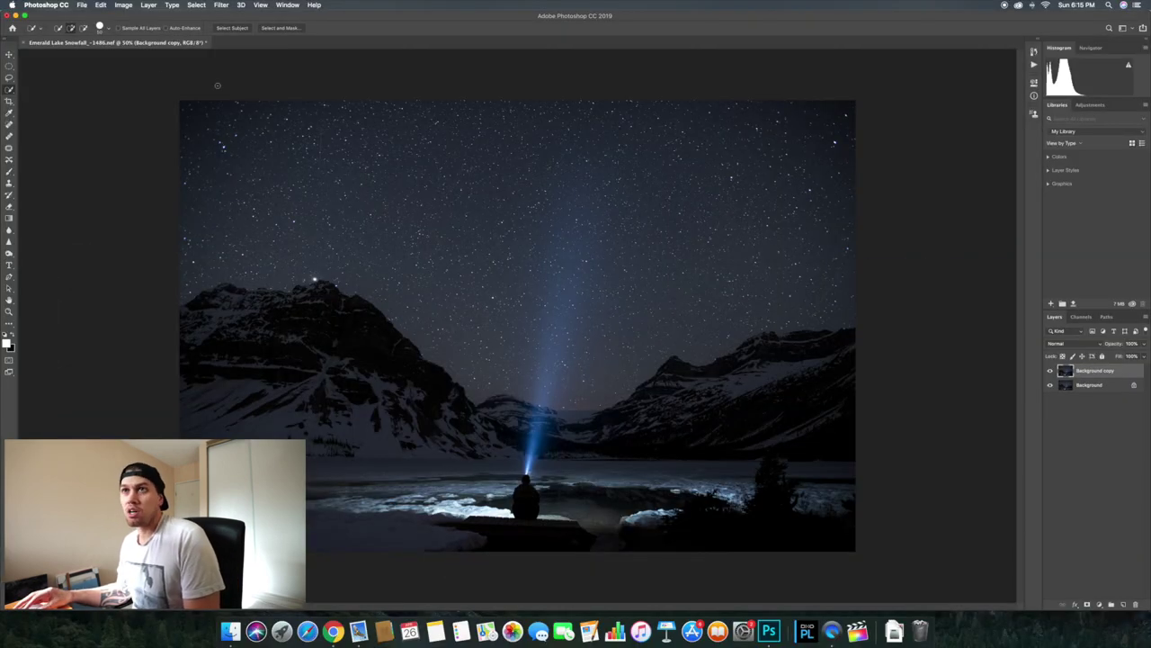
pyautogui.moveTo(226, 110); pyautogui.dragTo(747, 206)
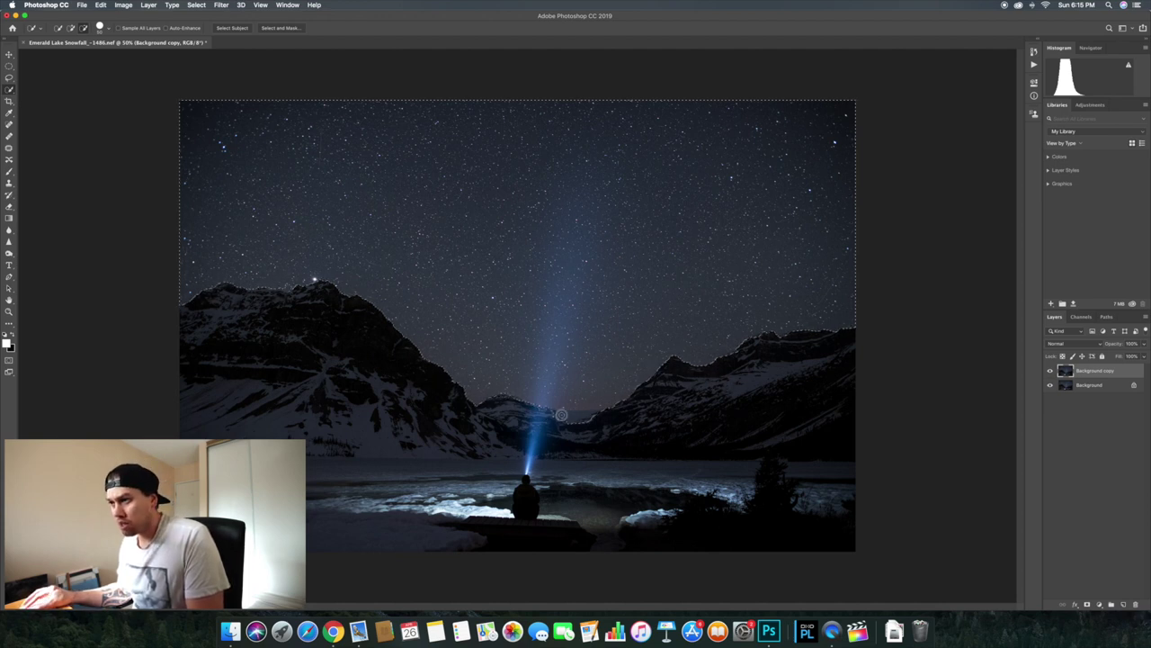
pyautogui.click(576, 424)
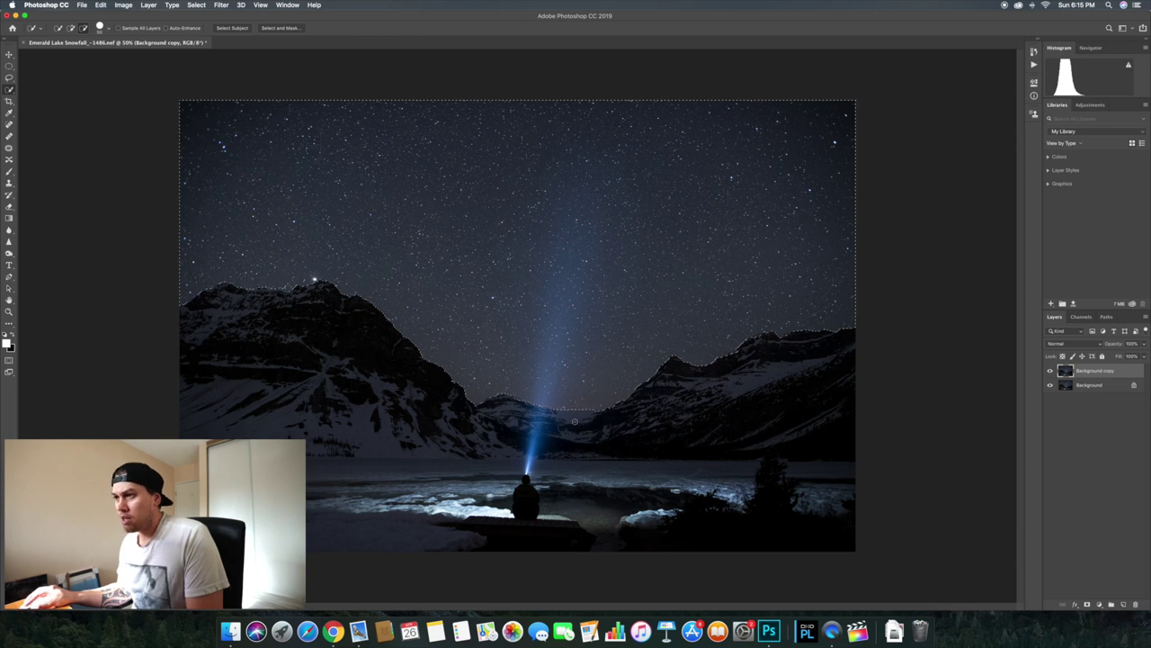
pyautogui.moveTo(597, 413)
pyautogui.mouseDown()
pyautogui.moveTo(736, 373)
pyautogui.moveTo(741, 347)
pyautogui.moveTo(728, 355)
pyautogui.moveTo(770, 337)
pyautogui.mouseUp()
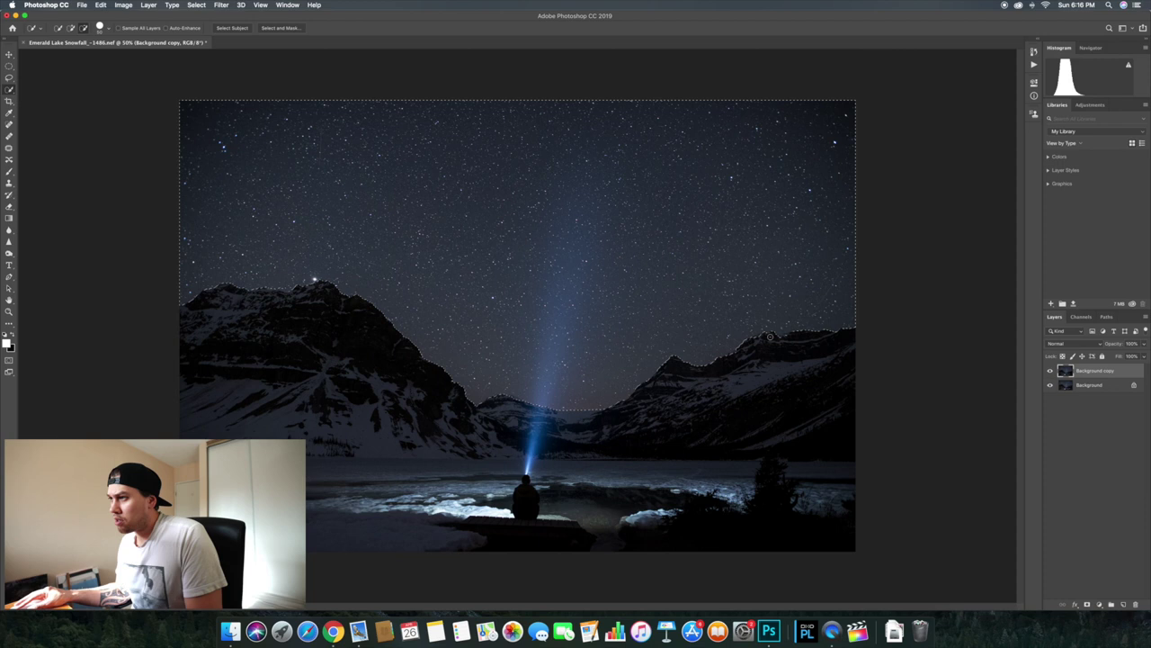
pyautogui.click(755, 339)
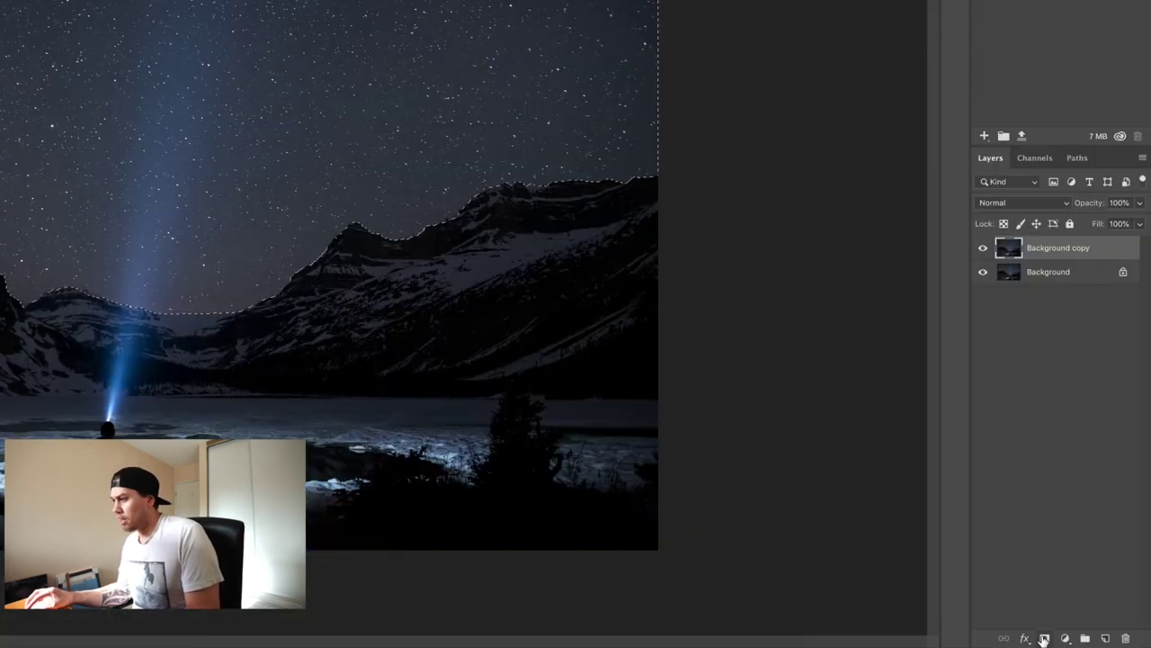
# - Mask Background copy to the sky selection and convert it to a Smart Object
pyautogui.click(1045, 638)
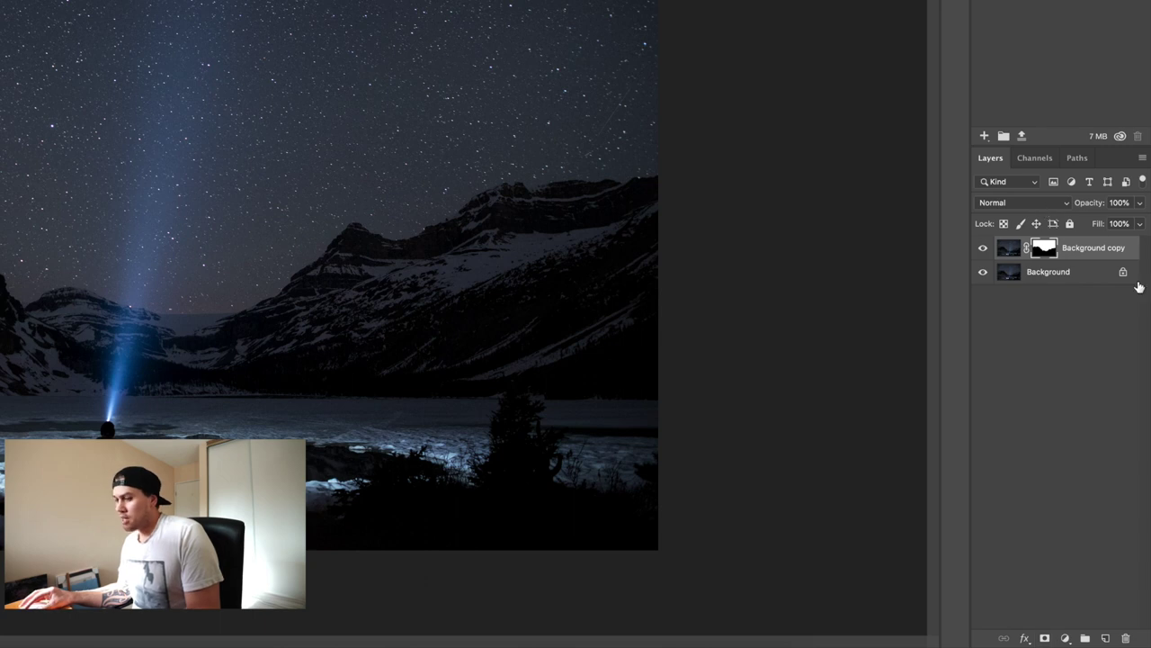
pyautogui.rightClick(1084, 252)
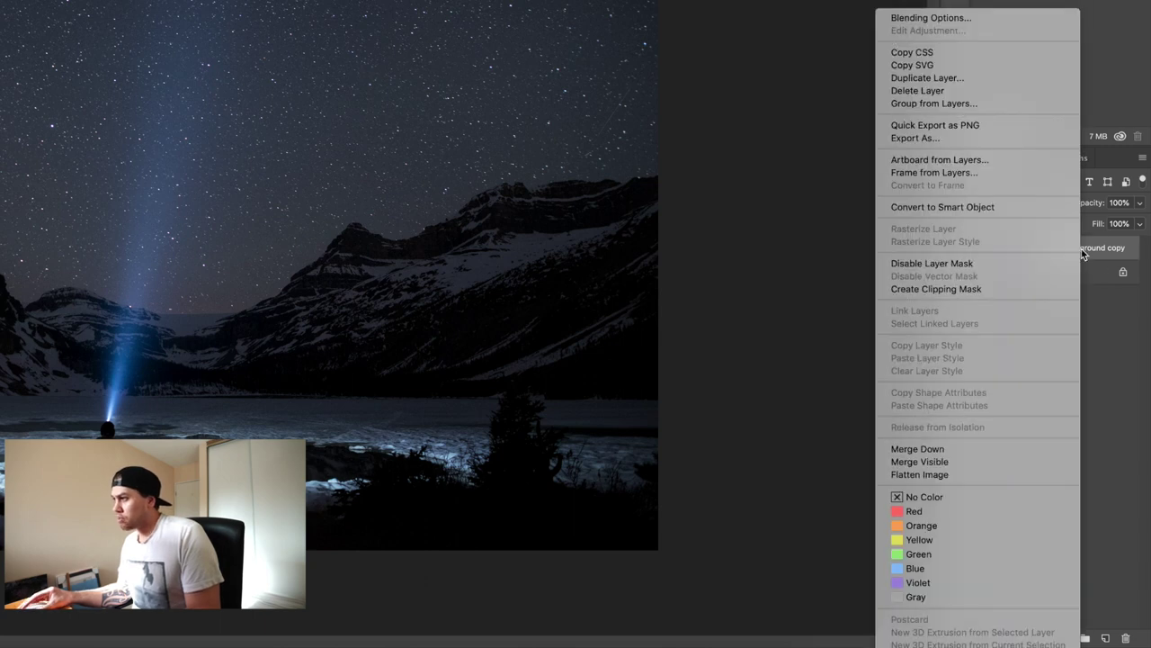
pyautogui.click(917, 207)
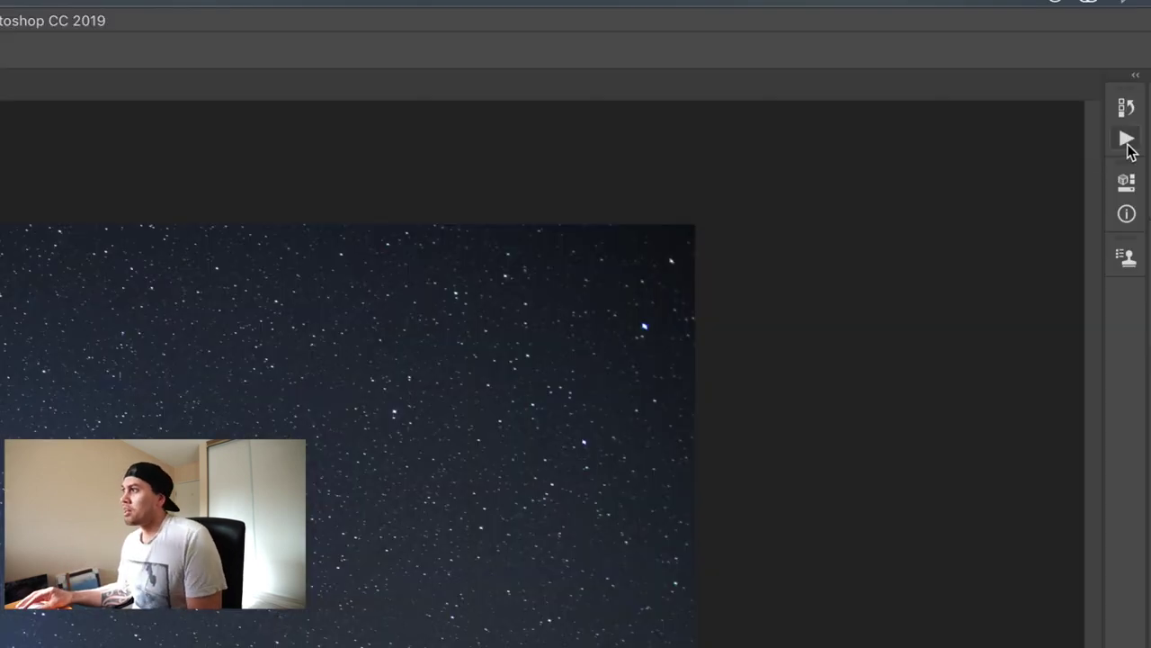
# - Start recording a new spiral action and duplicate the layer into Background copy 2
pyautogui.click(1129, 146)
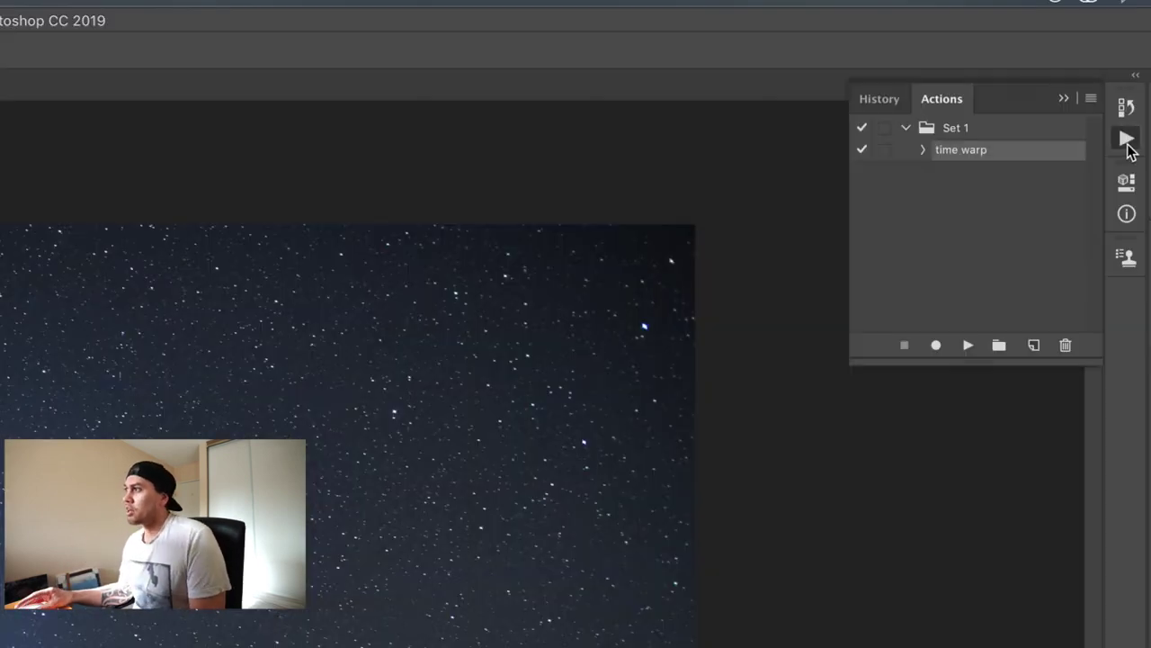
pyautogui.click(1034, 347)
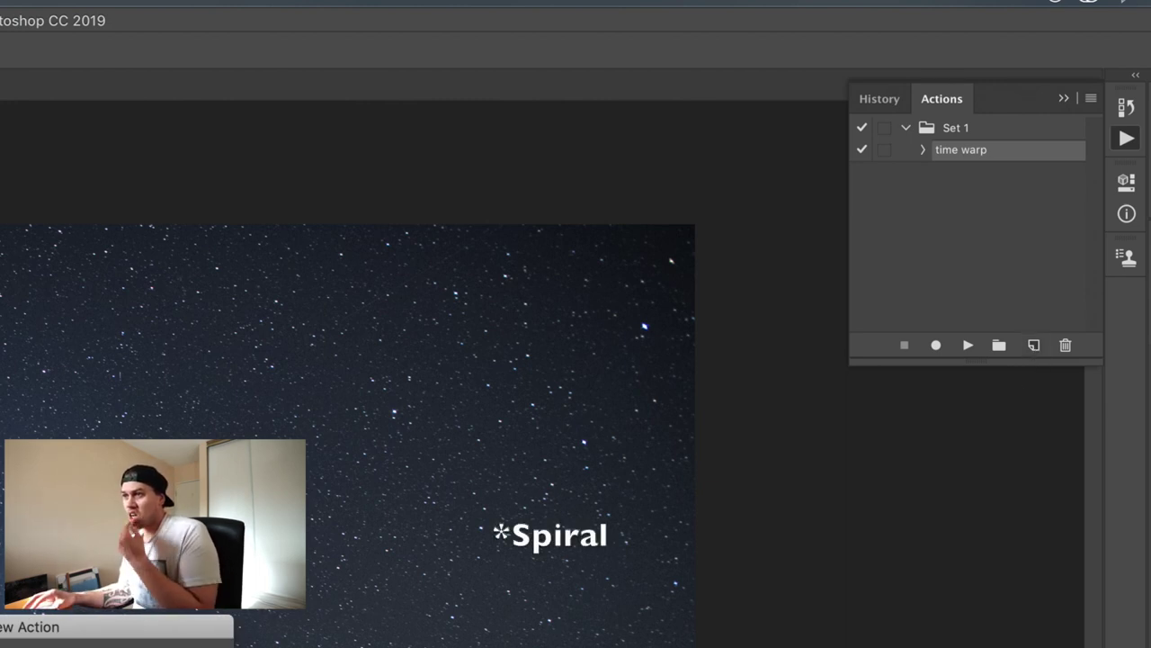
pyautogui.press('Return')
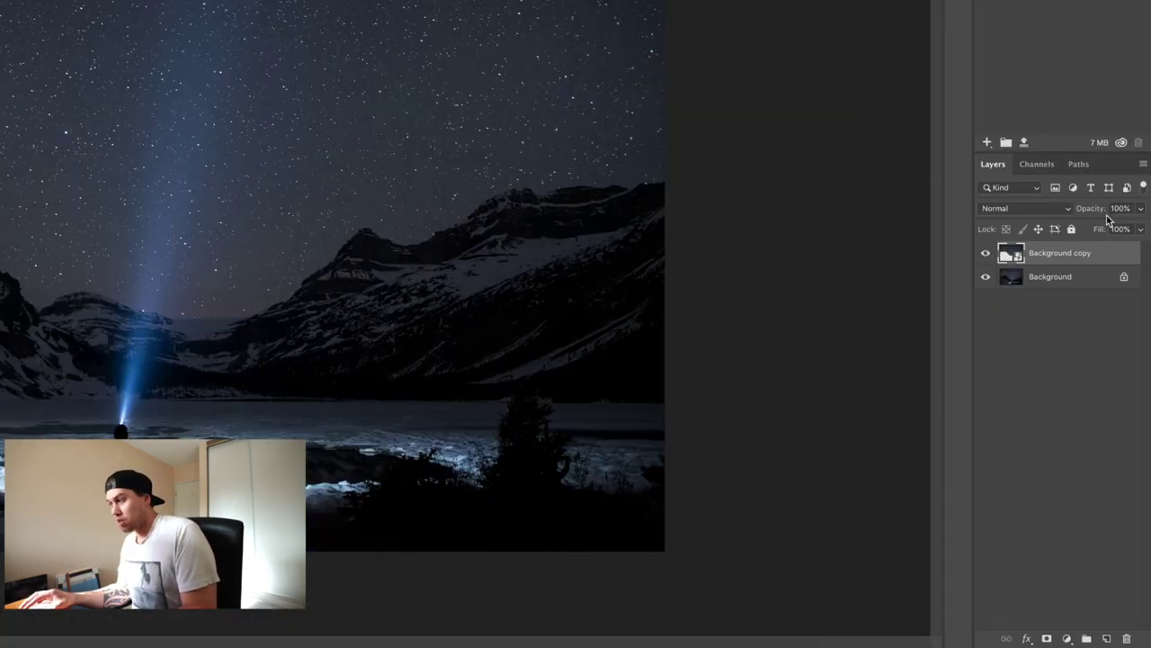
pyautogui.hotkey('ctrl', 'j')
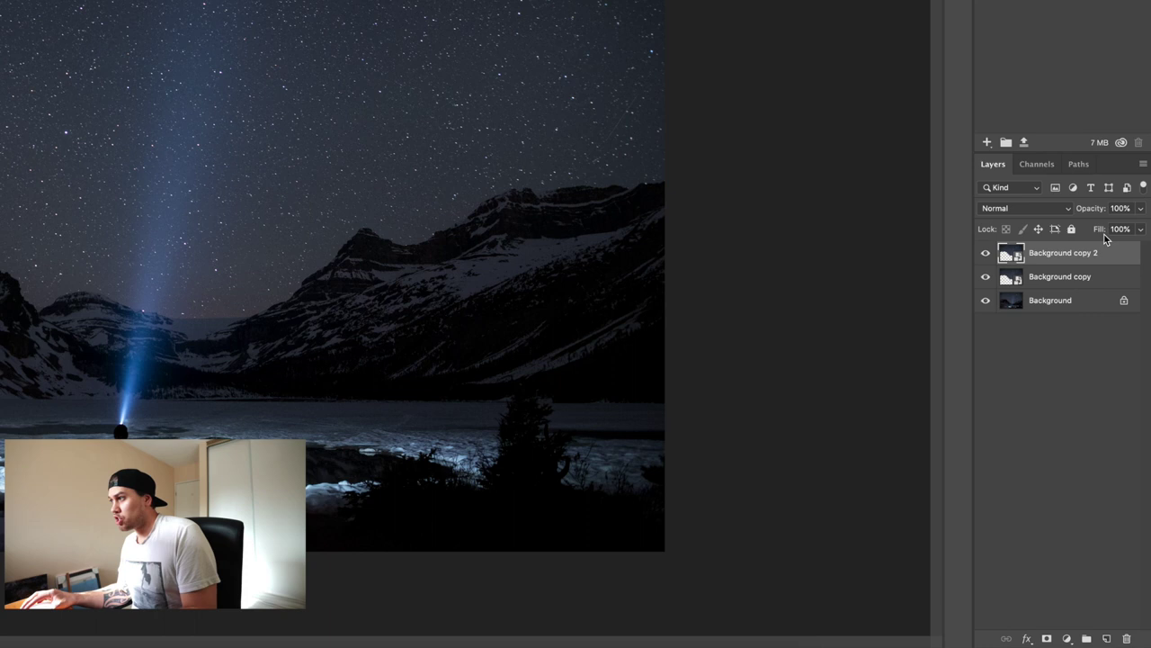
# - Set Background copy 2 to Lighten and Free Transform it with the pivot moved into the sky
pyautogui.click(1066, 208)
pyautogui.click(1023, 301)
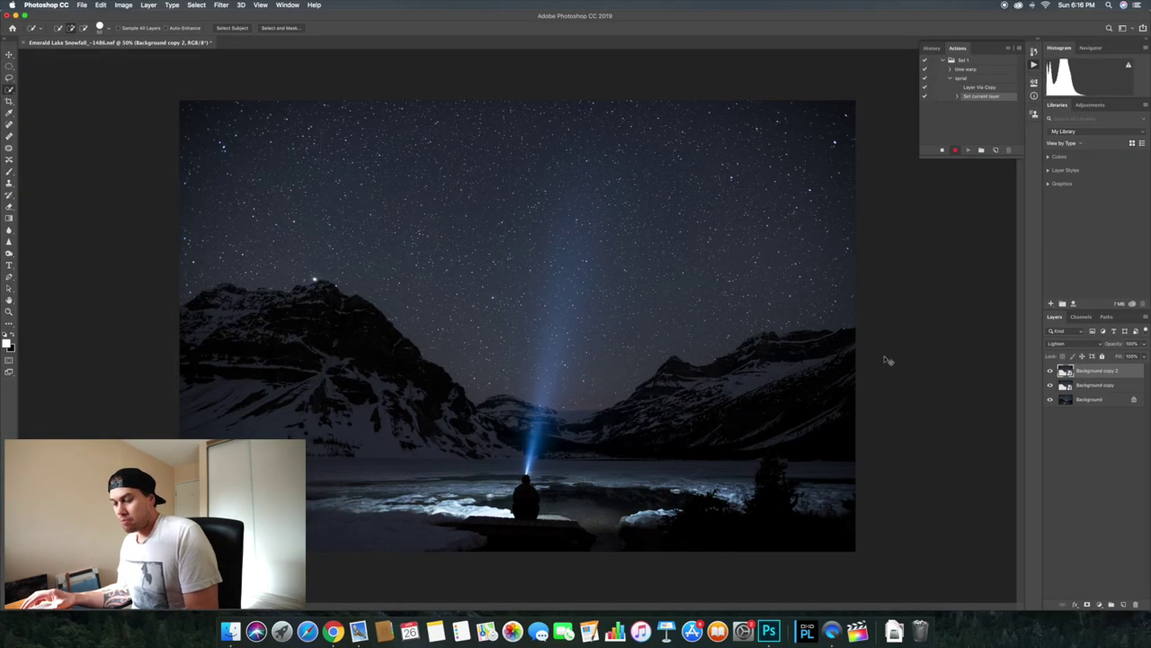
pyautogui.hotkey('ctrl', 't')
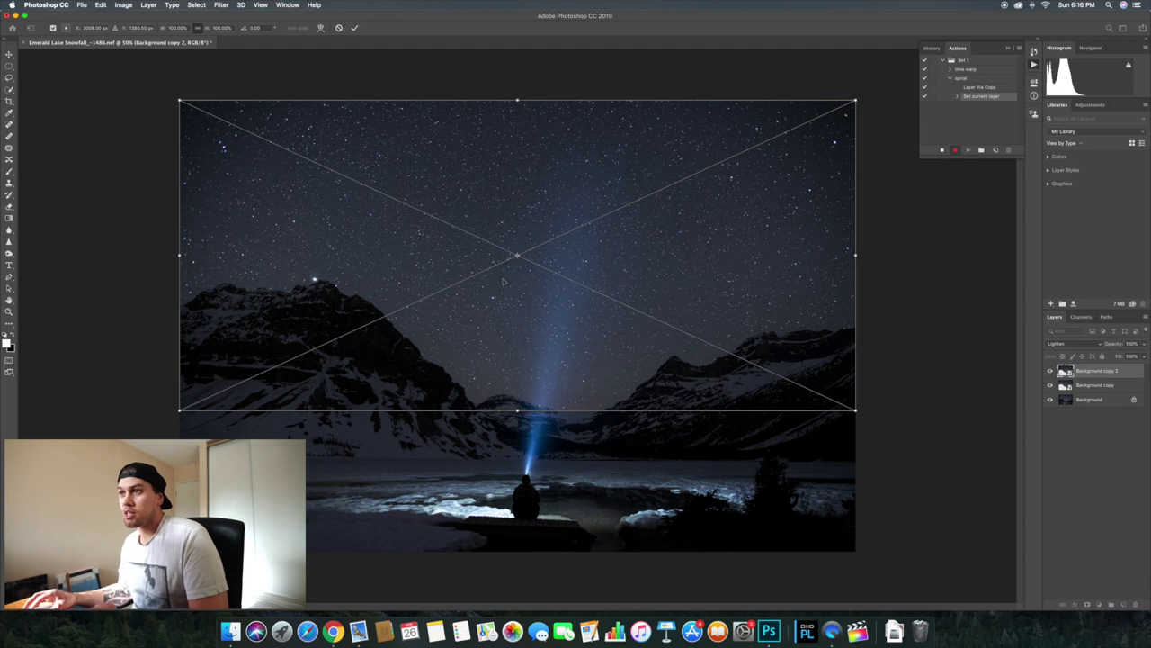
pyautogui.moveTo(517, 258); pyautogui.dragTo(467, 216)
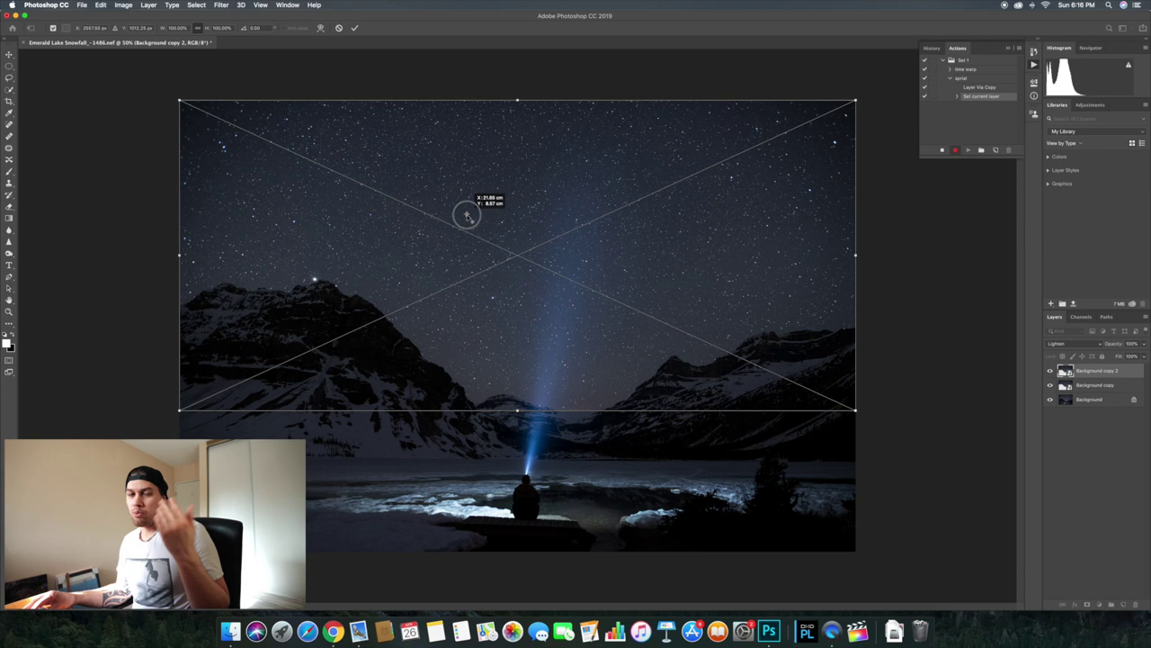
pyautogui.moveTo(467, 216); pyautogui.dragTo(502, 340)
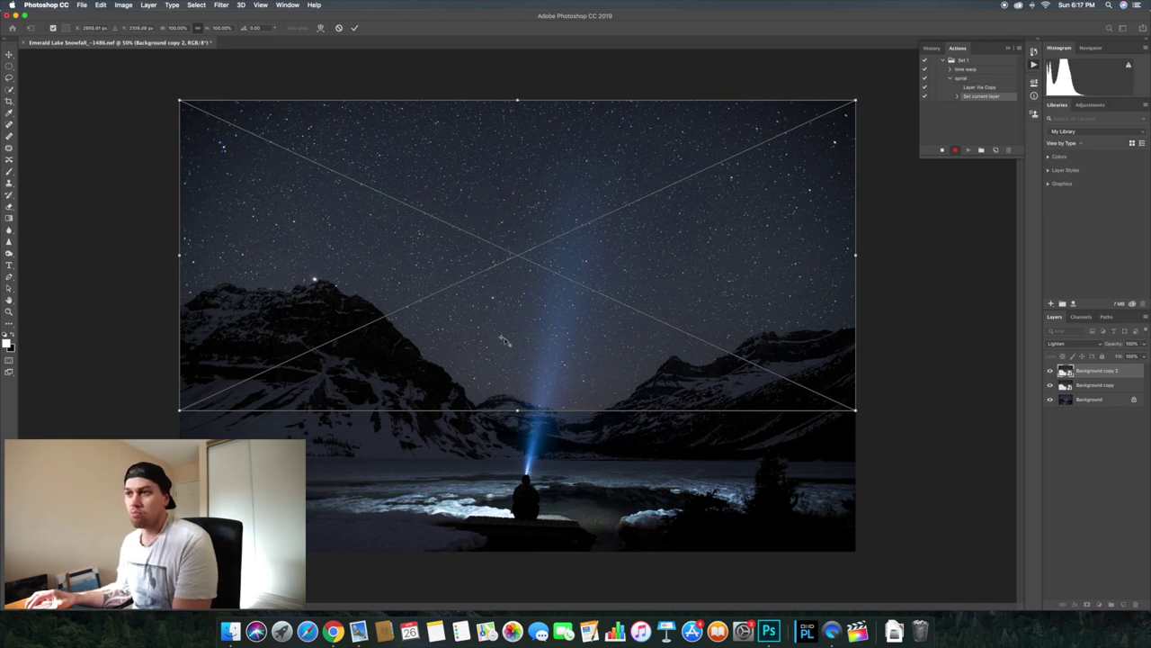
# - Rotate the top copy layer 0.07° and scale it to 99.8% height, then commit
pyautogui.click(261, 28)
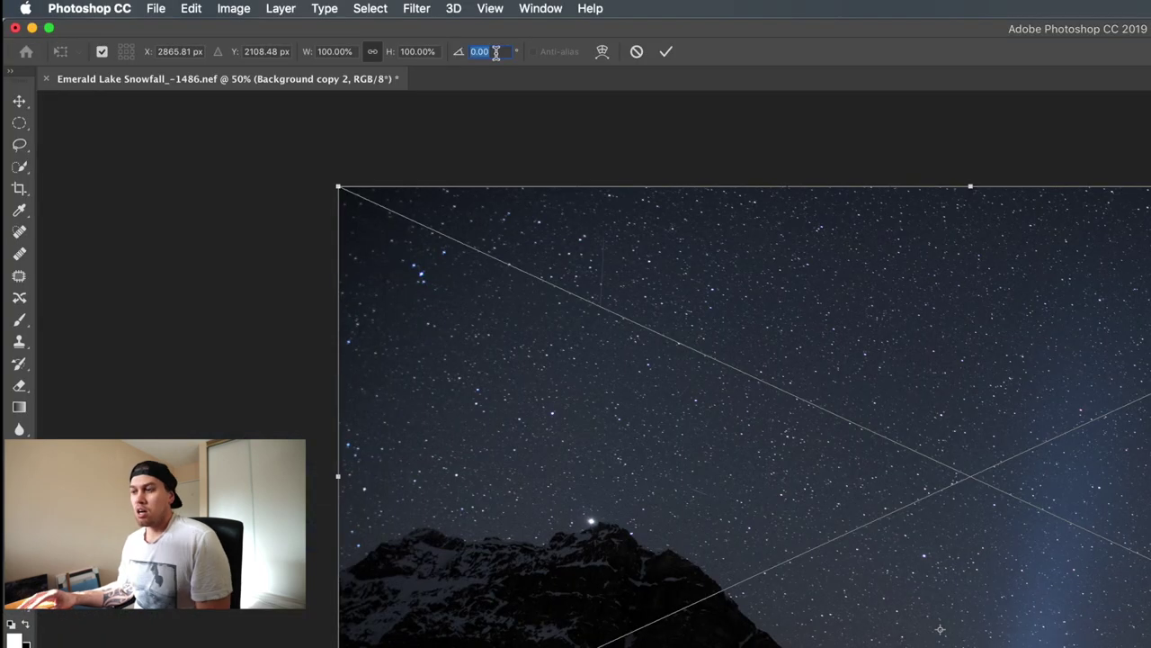
pyautogui.write('.07')
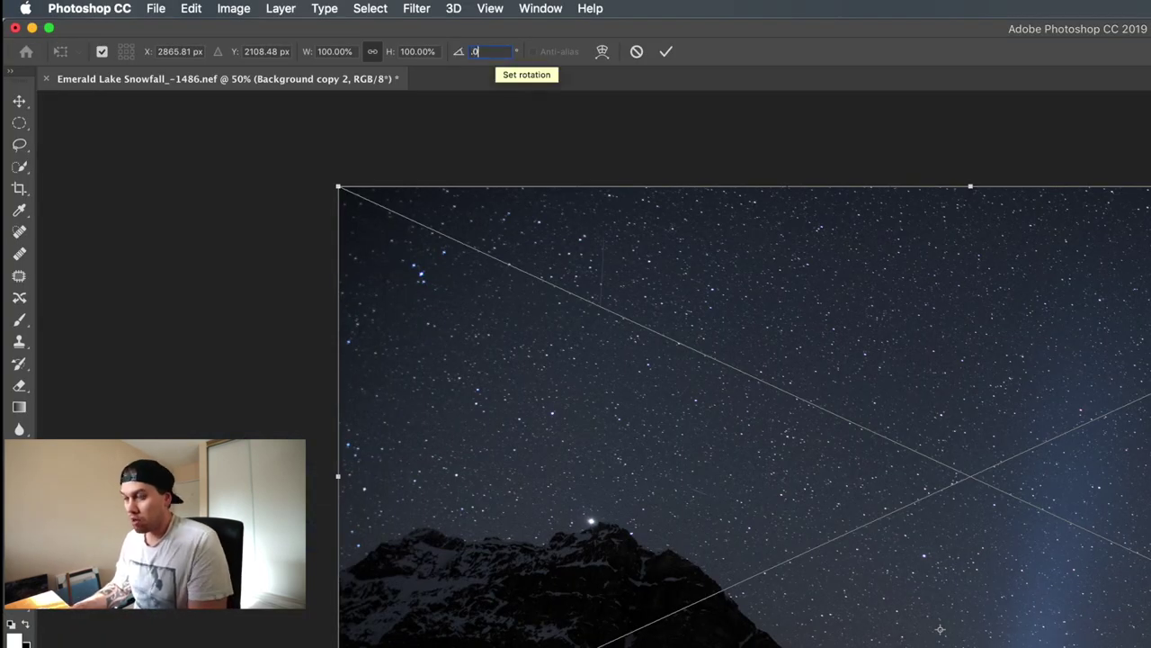
pyautogui.click(430, 52)
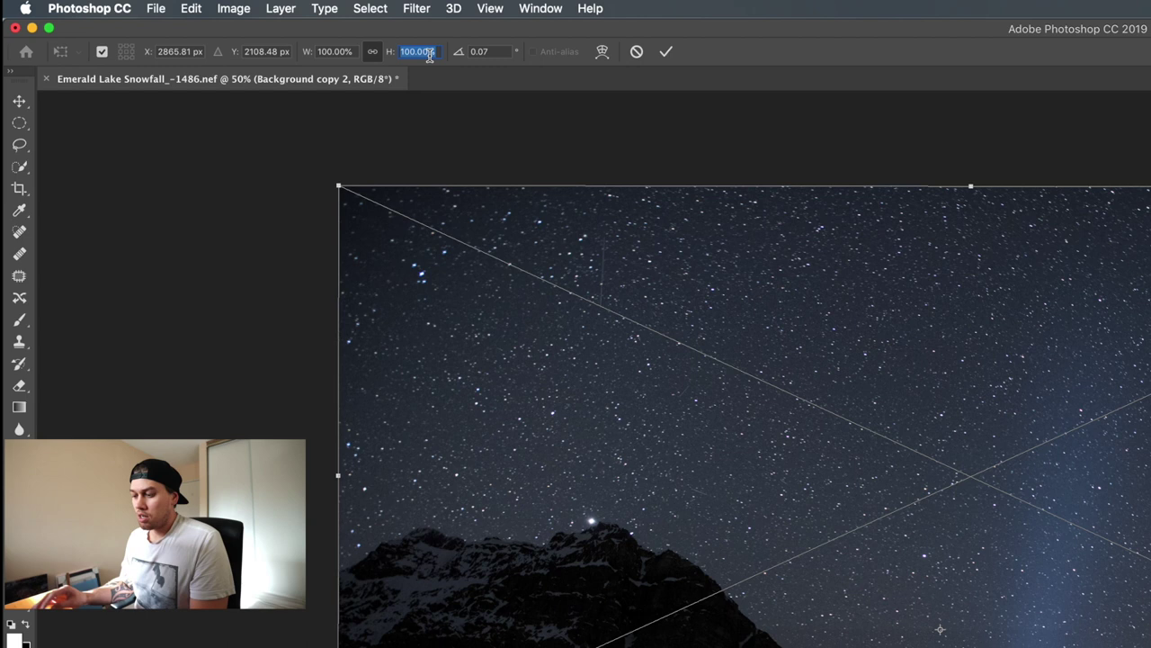
pyautogui.write('99.8')
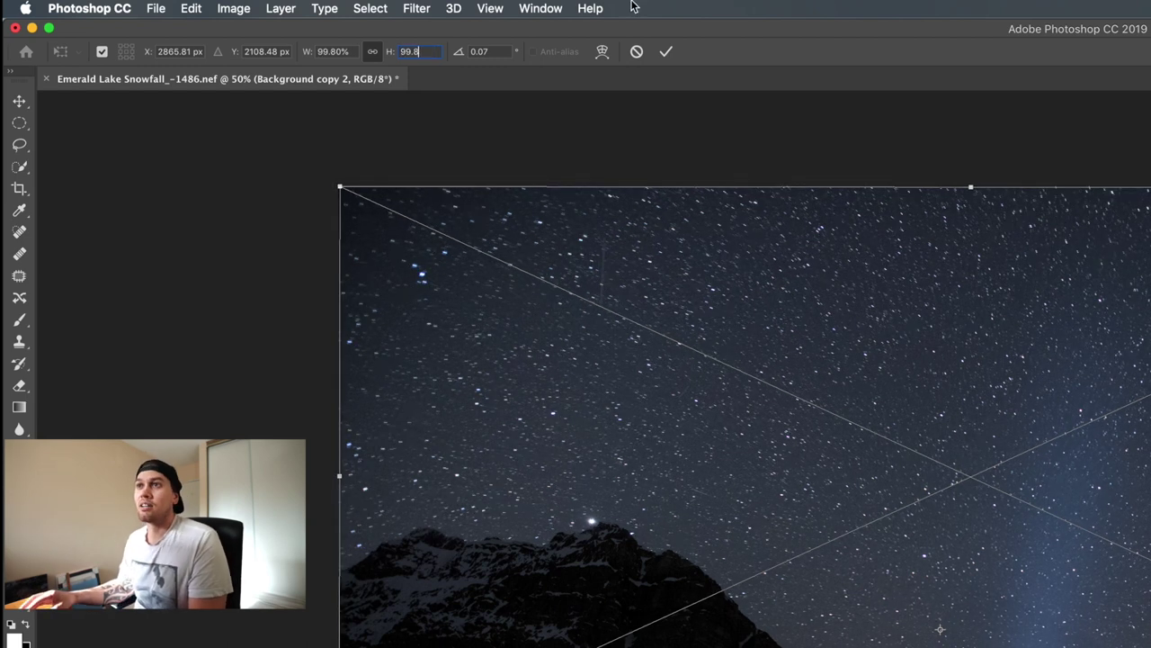
pyautogui.click(666, 53)
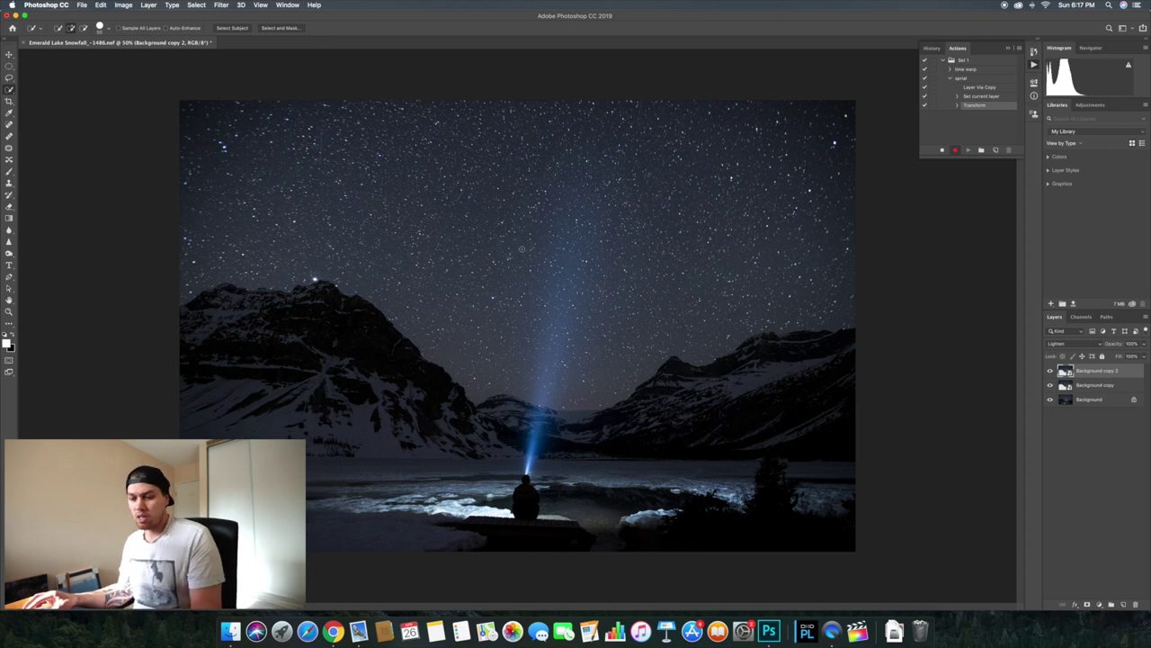
# - Apply another free transform with the reference point toggled, recording it as a Transform step
pyautogui.press('super+t')
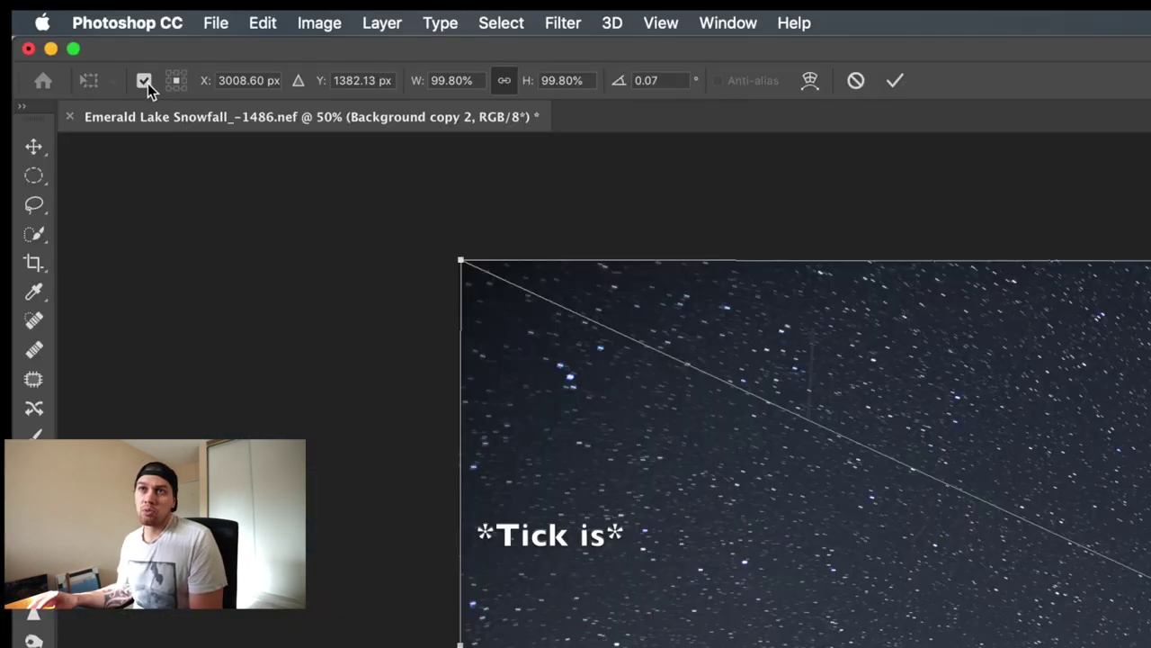
pyautogui.click(54, 29)
pyautogui.click(144, 81)
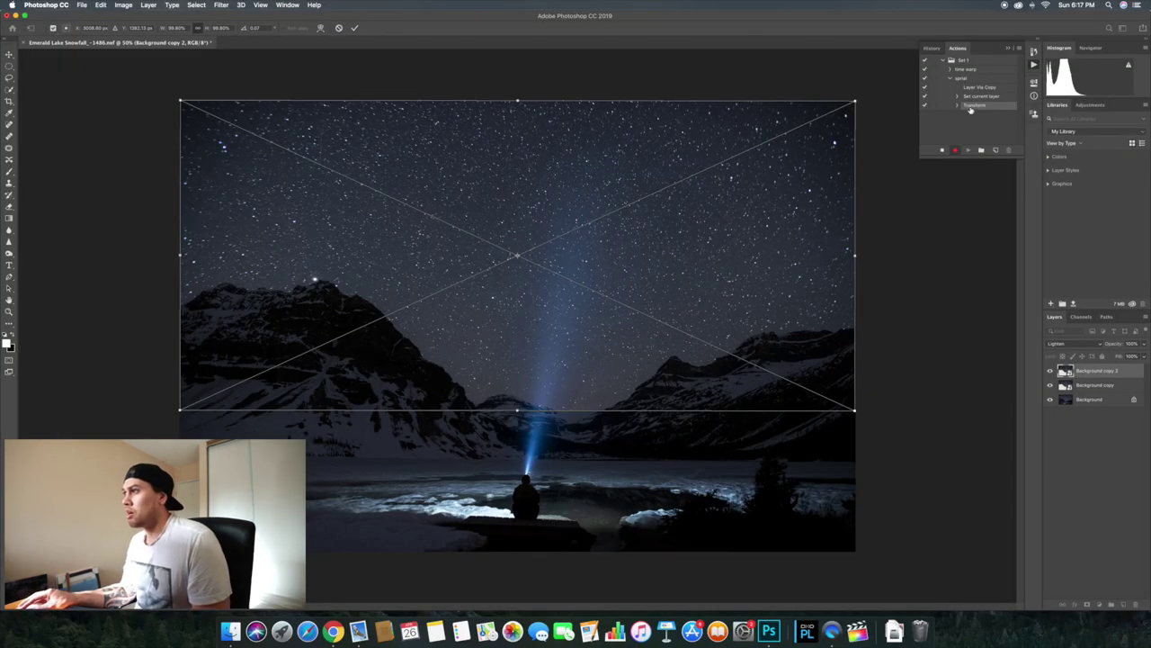
pyautogui.press('Return')
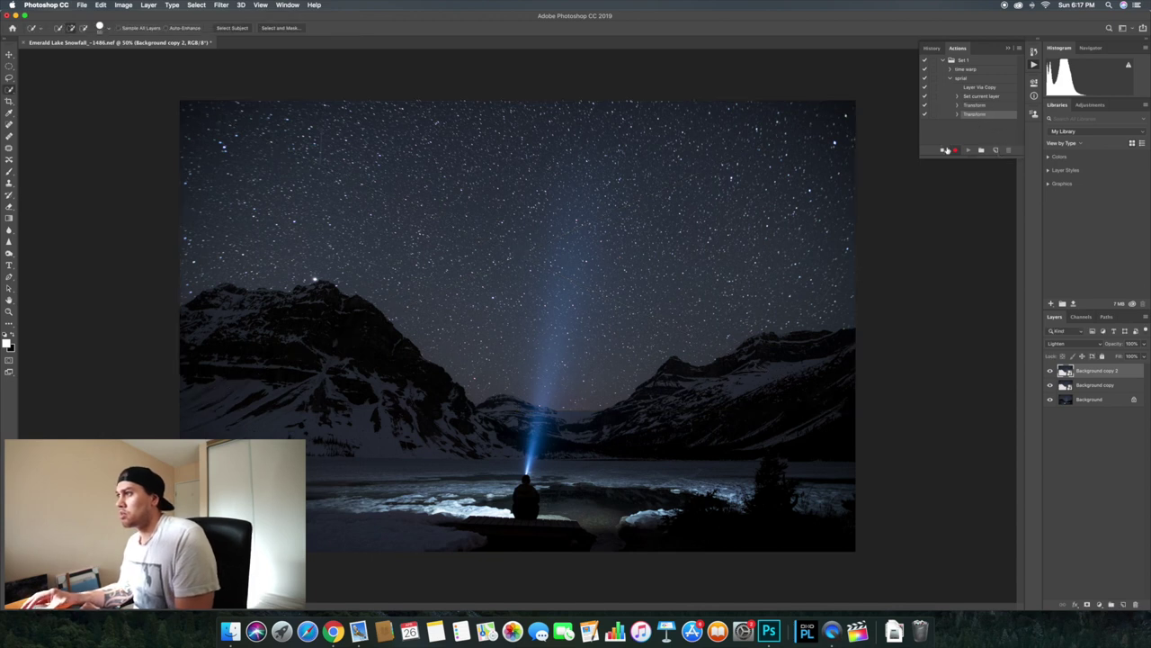
# - Stop recording and delete the extra Transform step from the spiral action
pyautogui.click(943, 151)
pyautogui.moveTo(976, 115); pyautogui.dragTo(1011, 152)
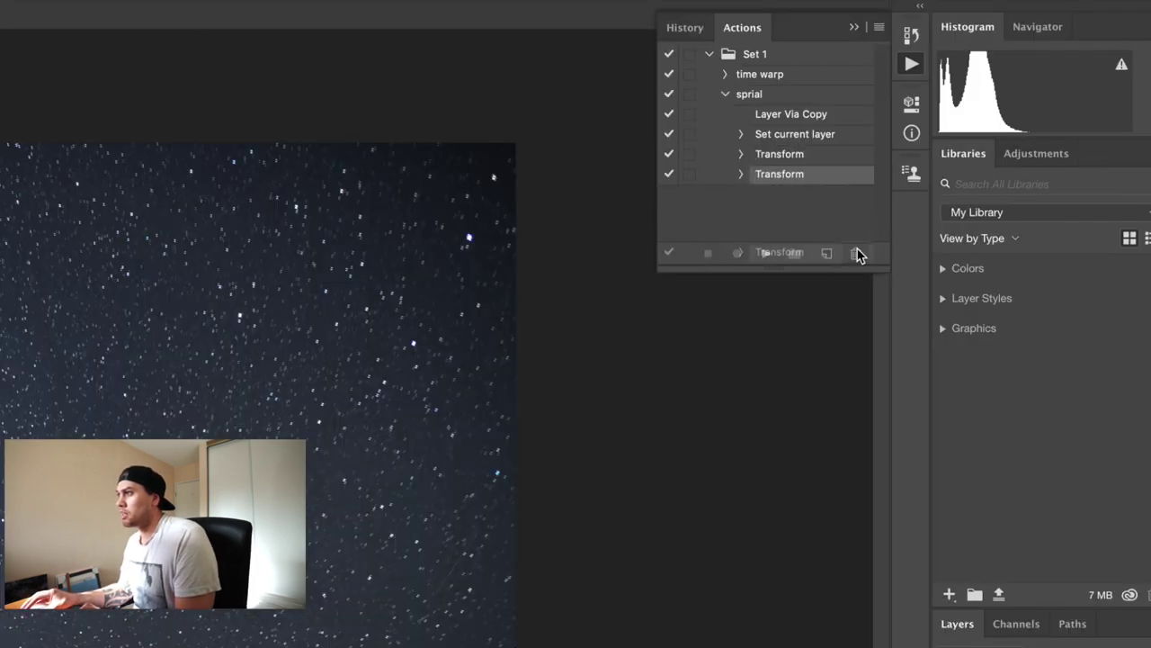
pyautogui.moveTo(857, 255); pyautogui.dragTo(857, 253)
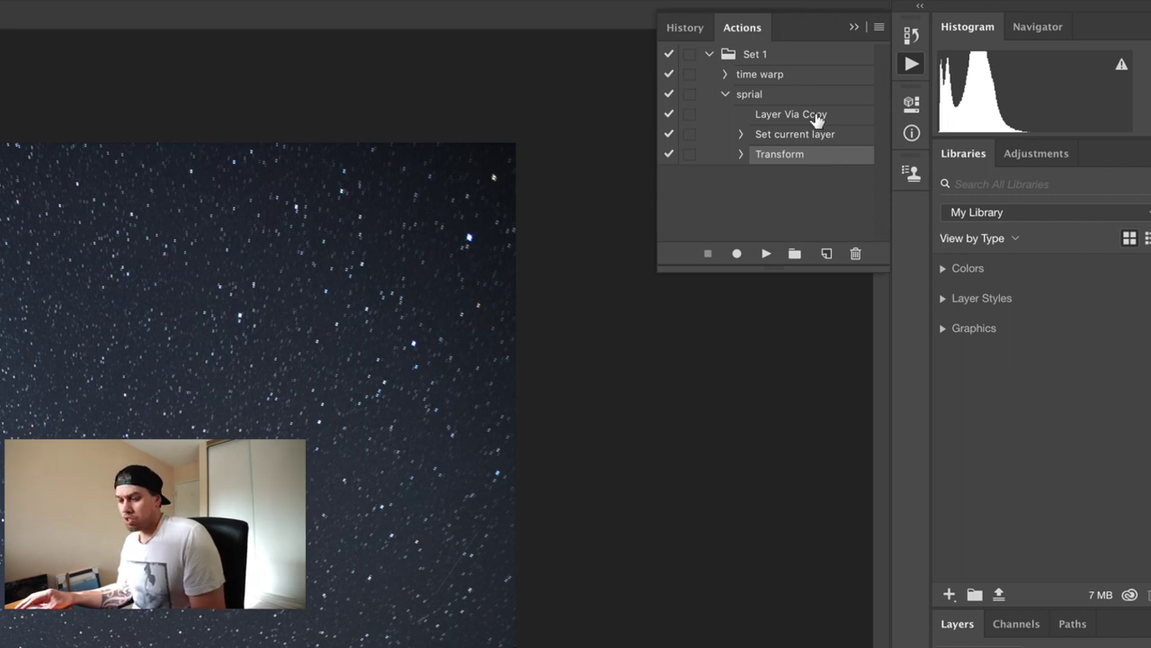
# - Duplicate the three recorded steps four times, then play the spiral action
pyautogui.keyDown('shift'); pyautogui.click(817, 120); pyautogui.keyUp('shift')
pyautogui.click(879, 27)
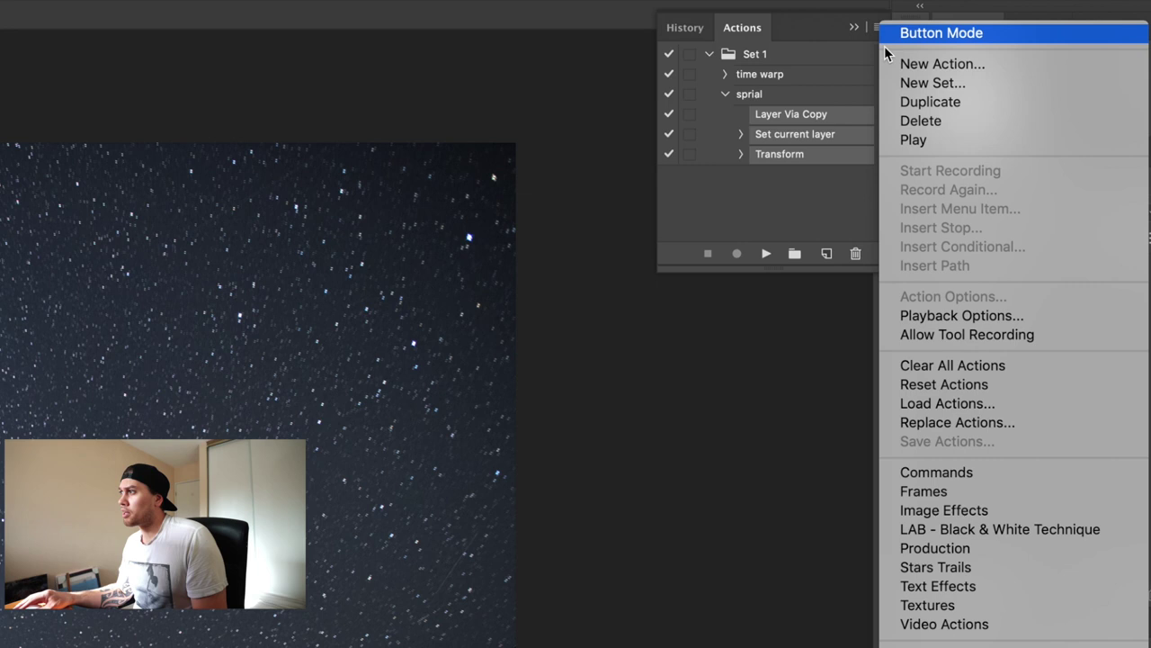
pyautogui.click(918, 101)
pyautogui.click(879, 27)
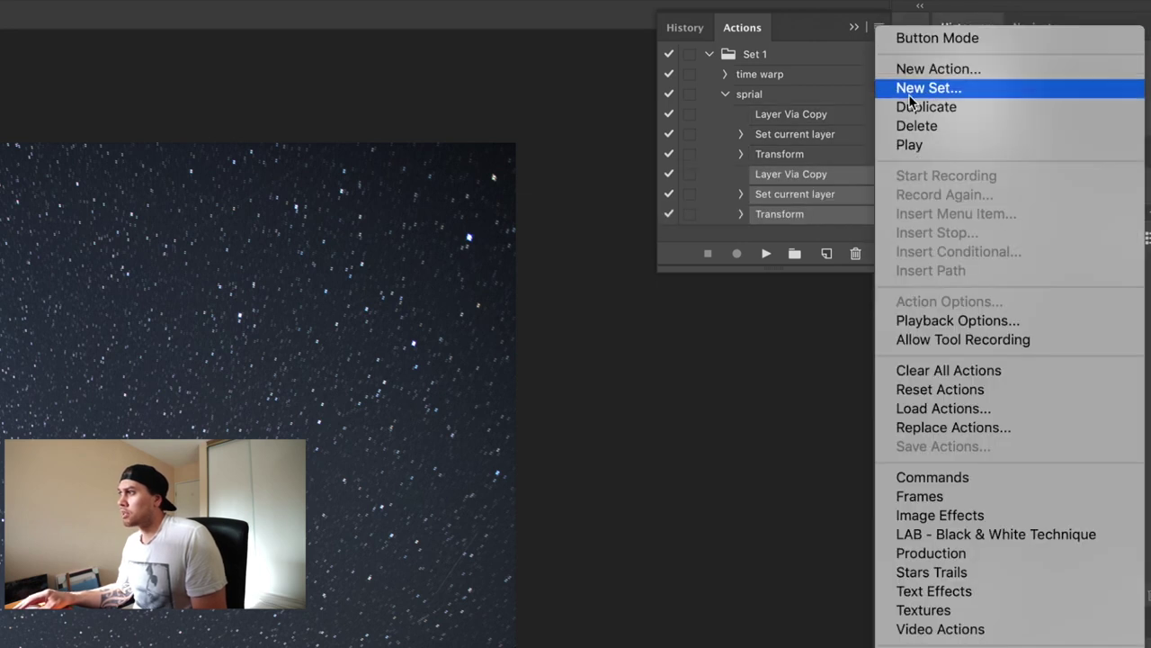
pyautogui.click(916, 107)
pyautogui.click(879, 27)
pyautogui.click(916, 106)
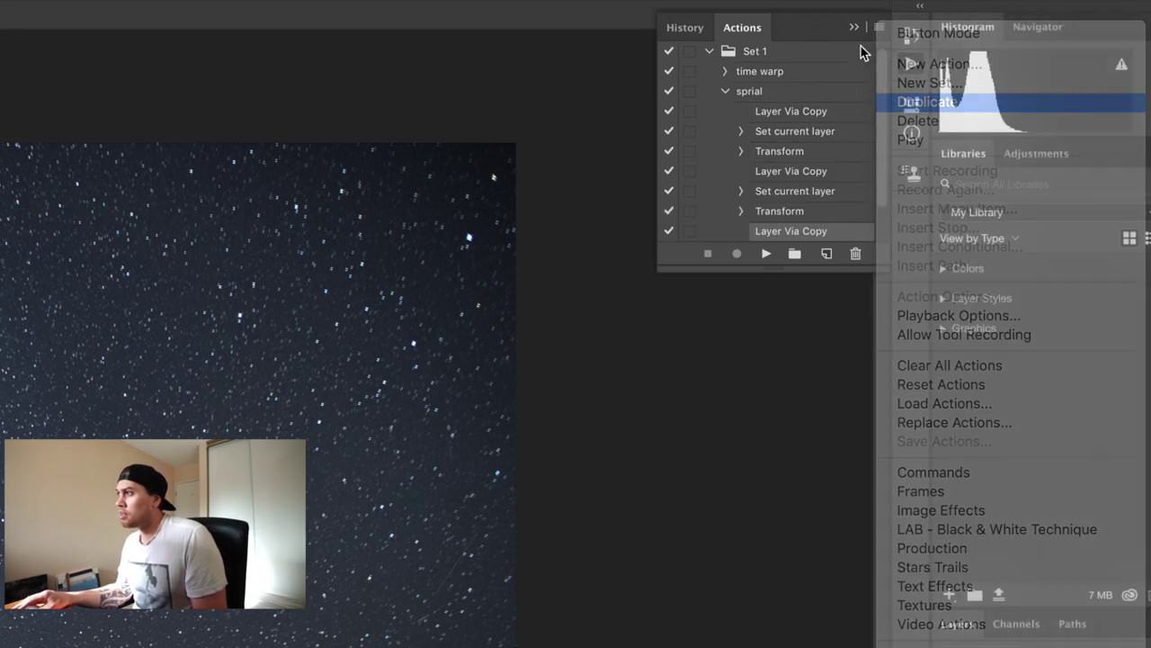
pyautogui.click(879, 27)
pyautogui.click(916, 103)
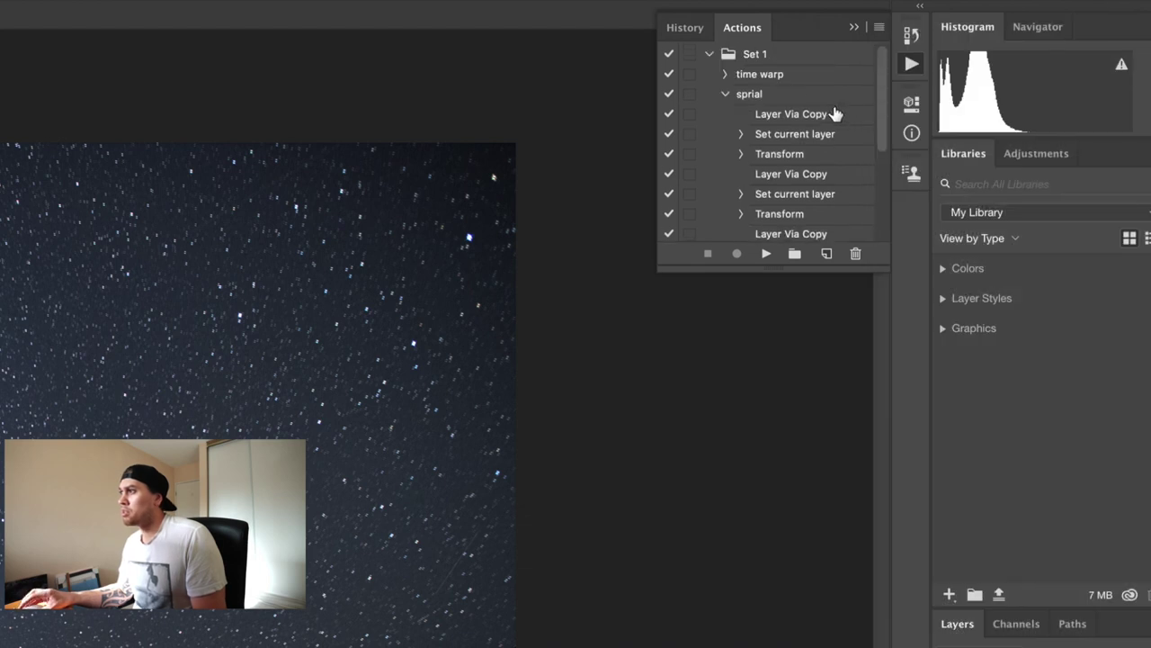
pyautogui.click(752, 95)
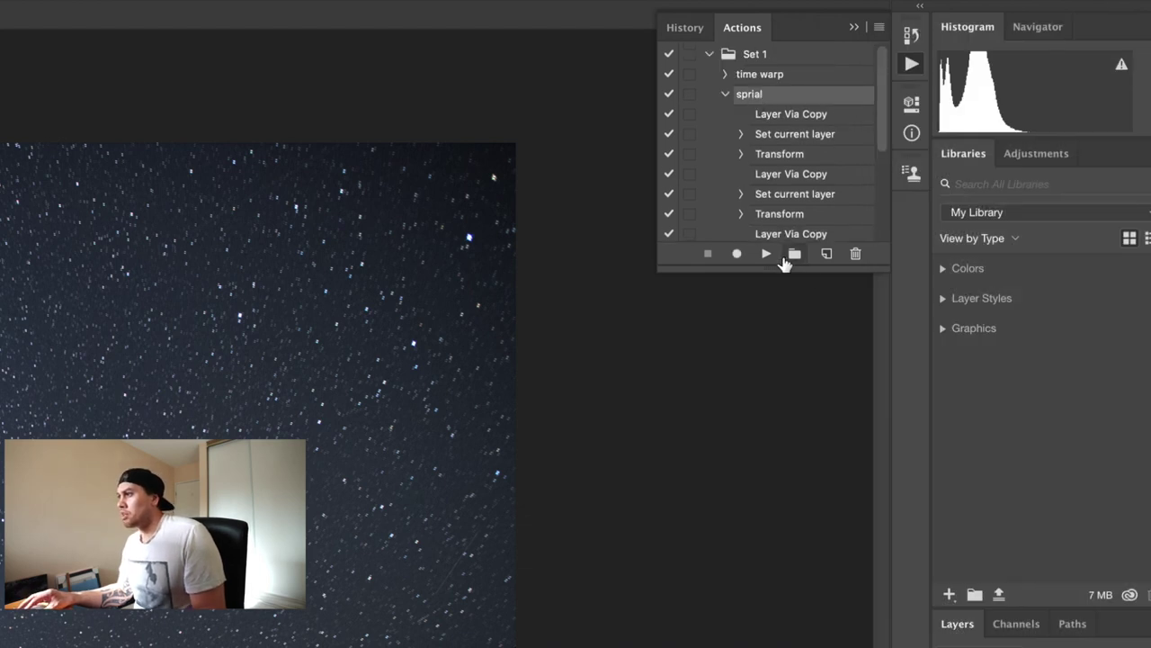
pyautogui.click(766, 254)
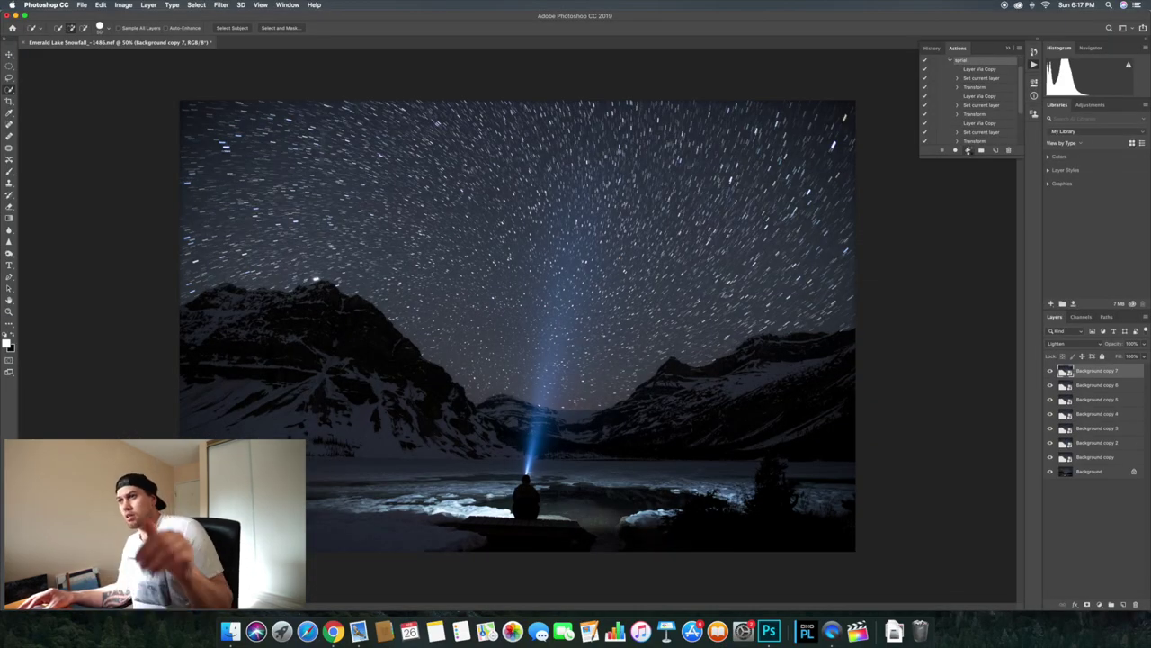
# - Replay the spiral action six more times until the stack reaches Background copy 62
pyautogui.click(969, 151)
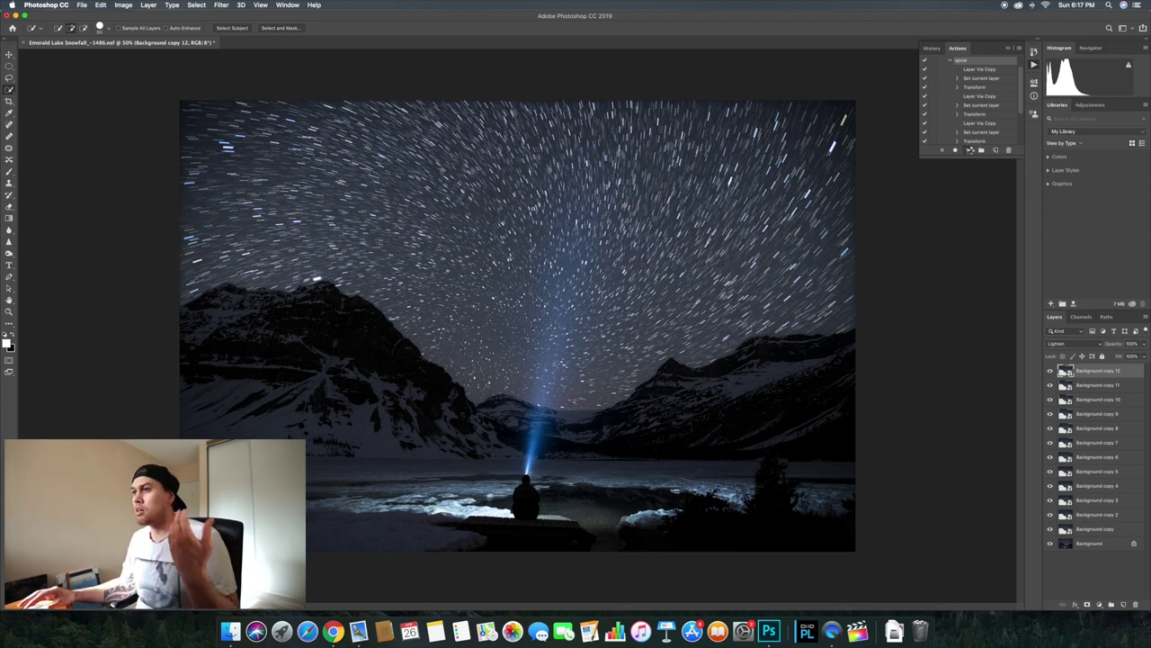
pyautogui.click(969, 151)
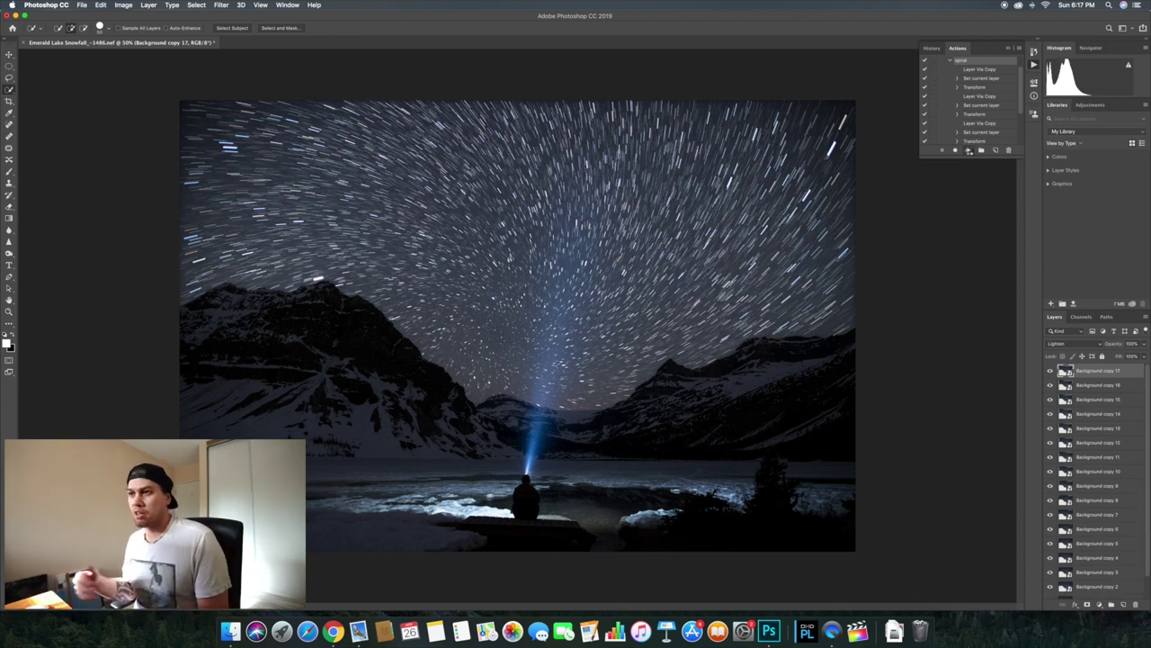
pyautogui.click(969, 150)
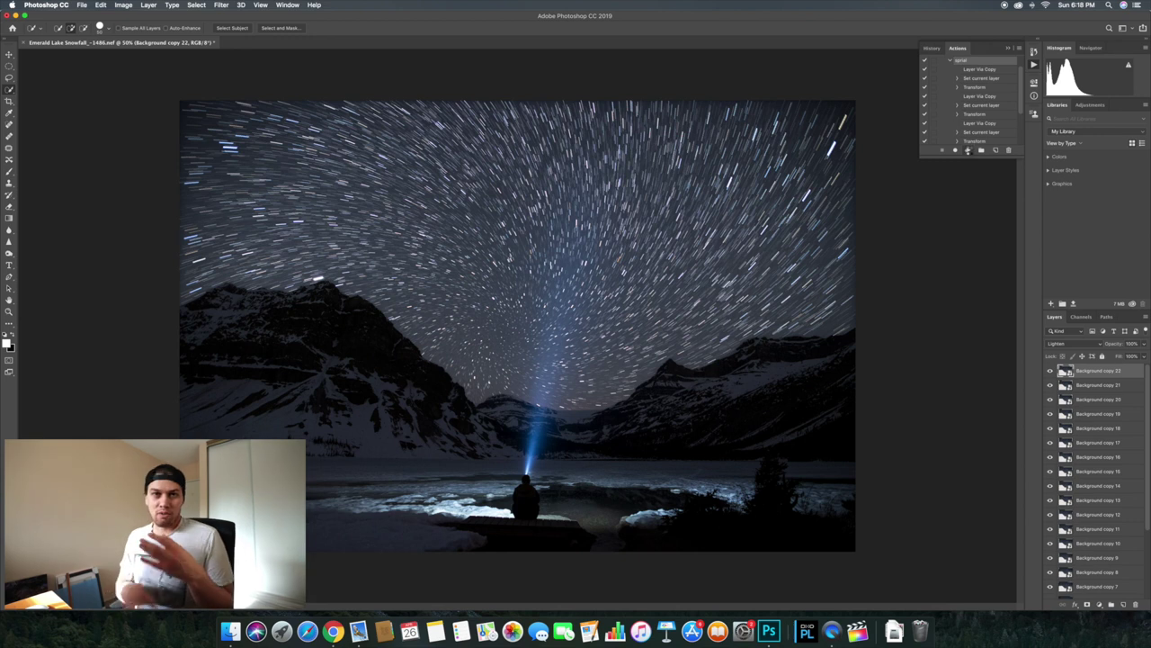
pyautogui.click(969, 150)
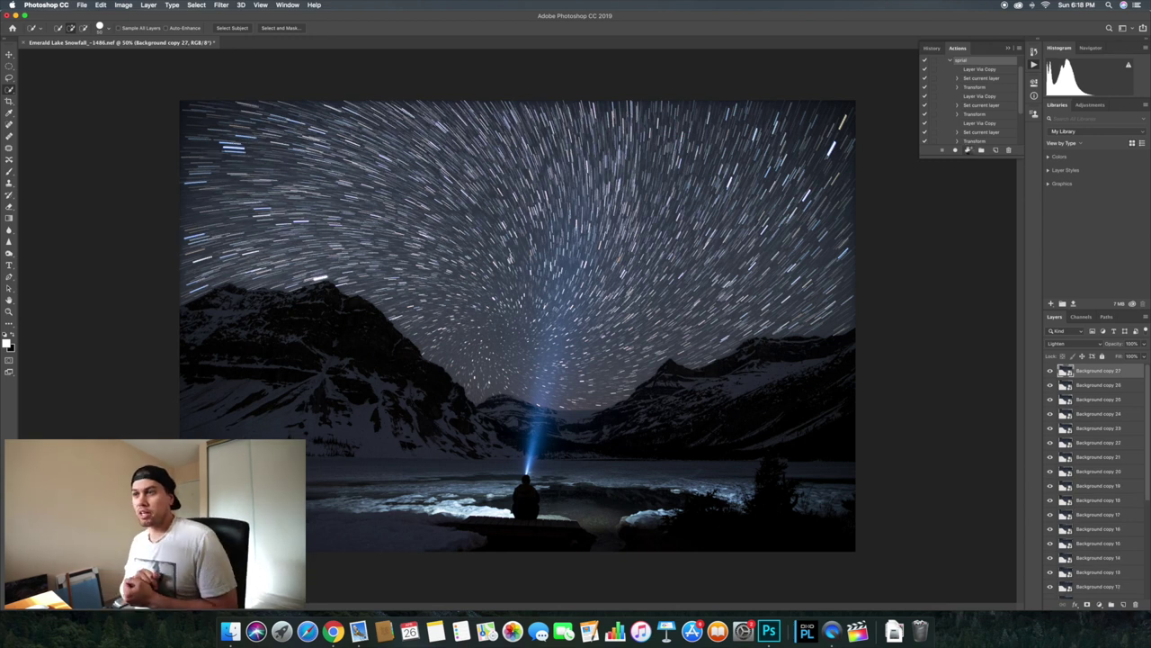
pyautogui.click(969, 150)
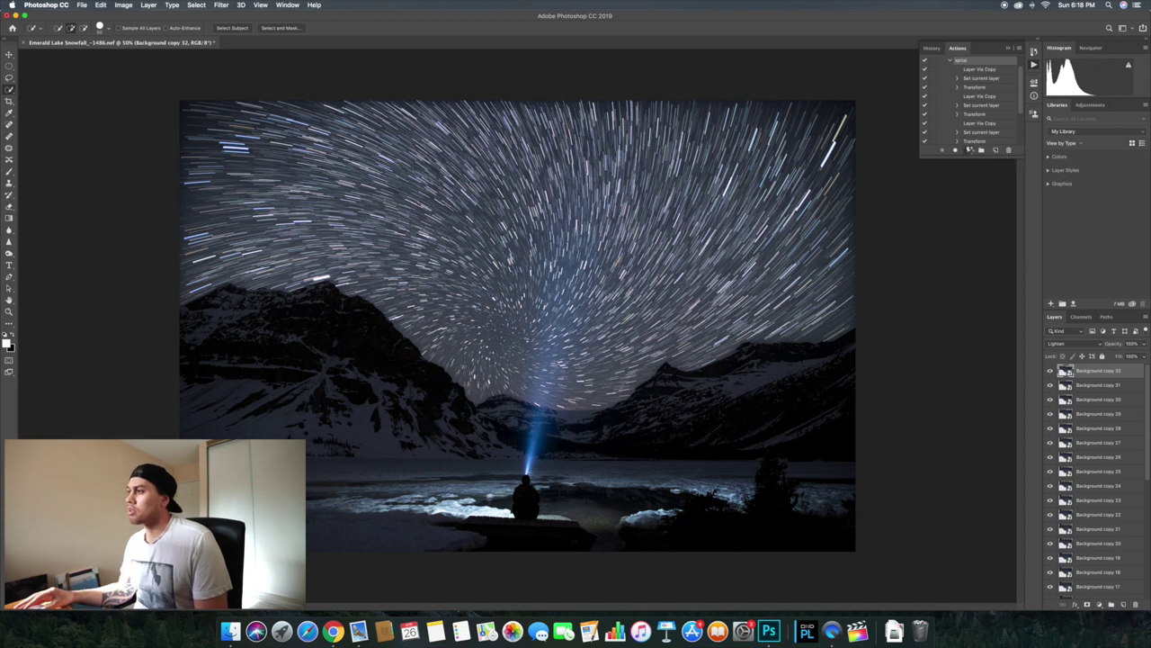
pyautogui.click(969, 150)
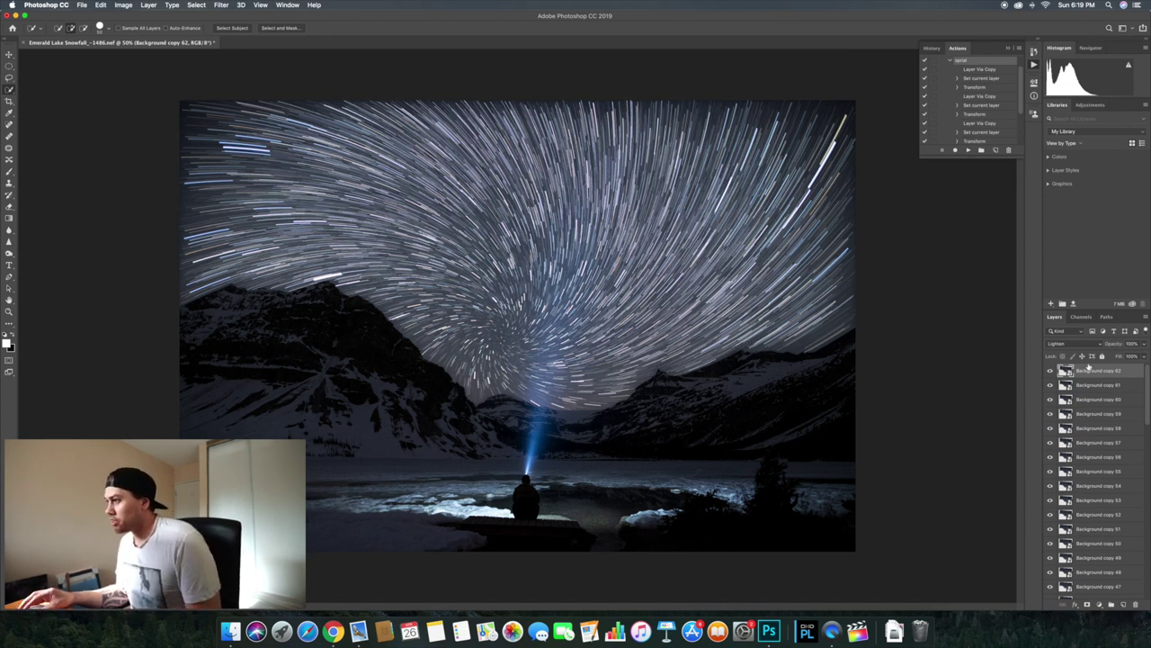
# - Merge Background copies 62 through 2 into a single spiral layer
pyautogui.scroll(-15, 1090, 439)
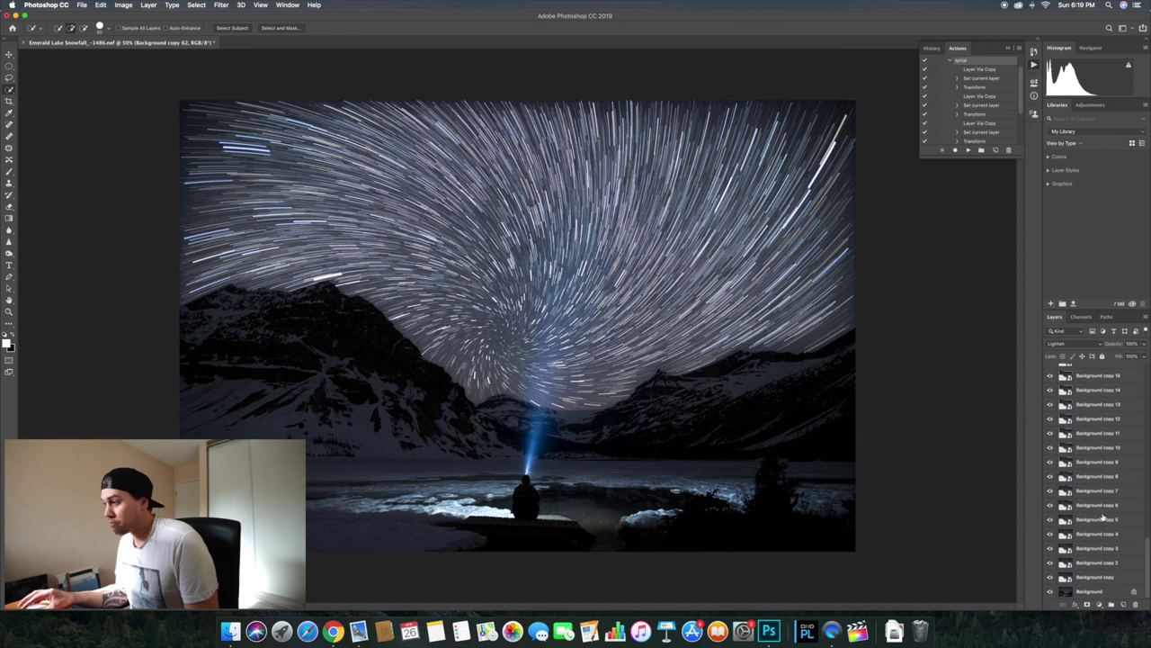
pyautogui.keyDown('shift'); pyautogui.click(1119, 565); pyautogui.keyUp('shift')
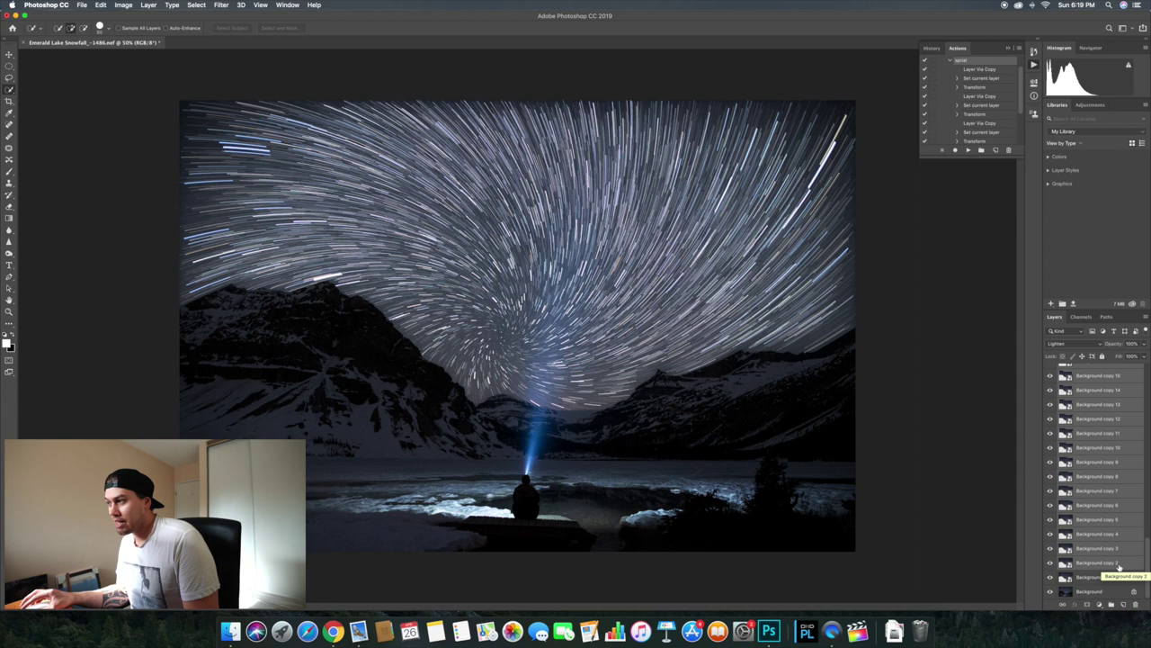
pyautogui.press('super+e')
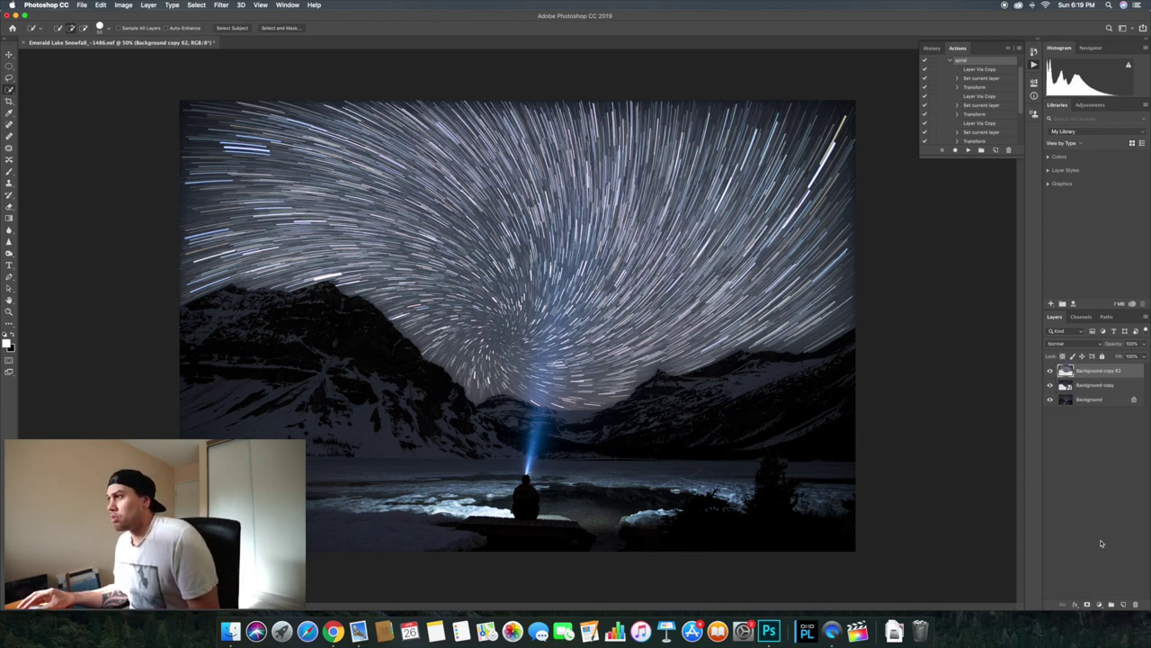
# - Duplicate the original Background and move the new copy to the top of the stack
pyautogui.click(1009, 48)
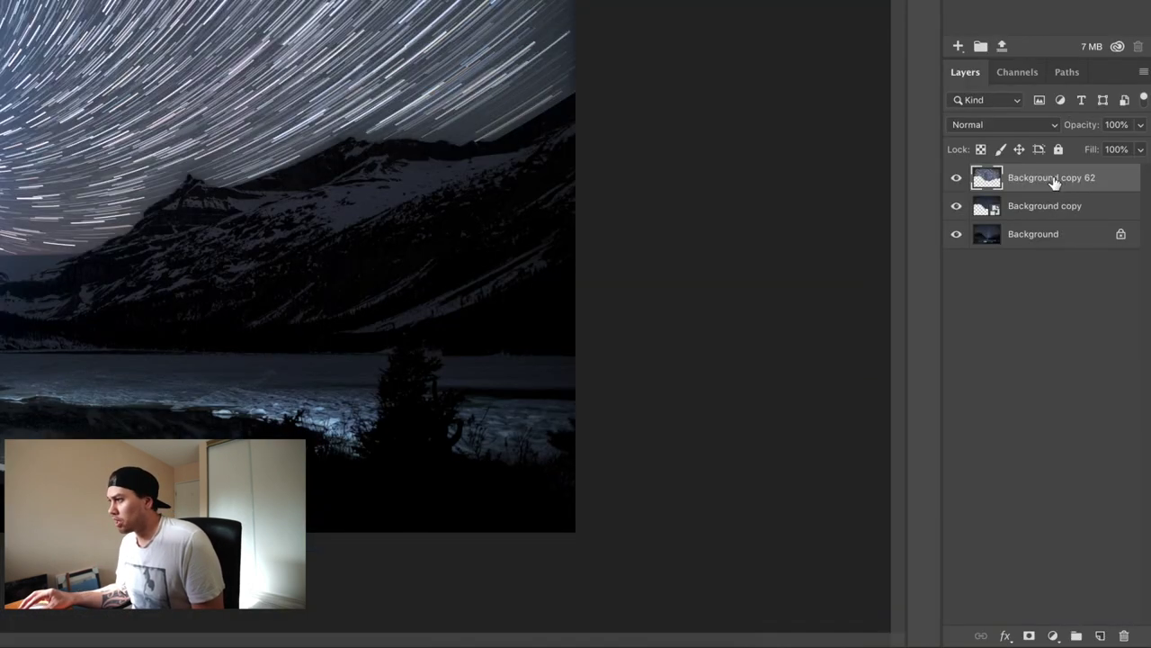
pyautogui.click(1048, 235)
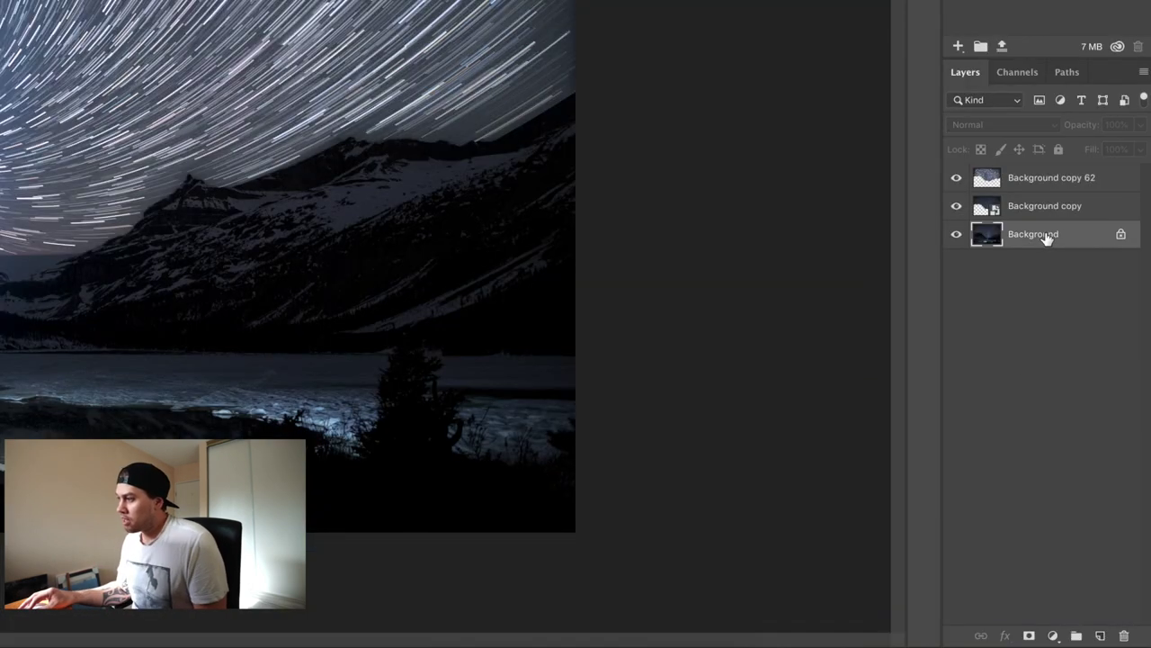
pyautogui.moveTo(1048, 236); pyautogui.dragTo(1099, 634)
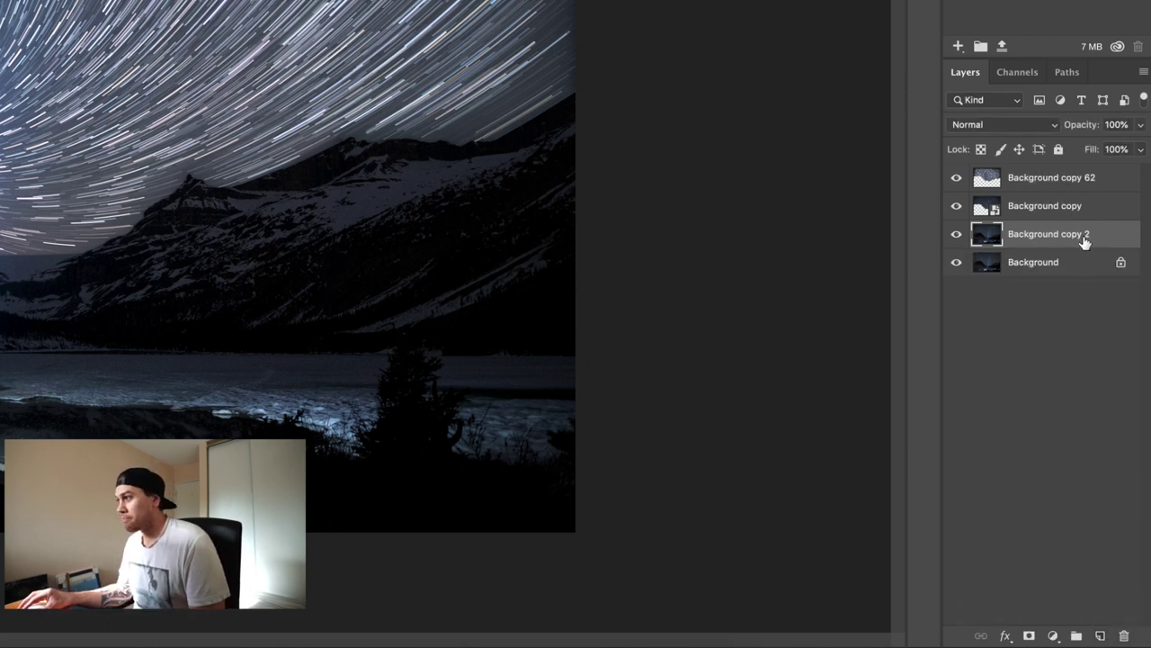
pyautogui.moveTo(1085, 241); pyautogui.dragTo(1080, 176)
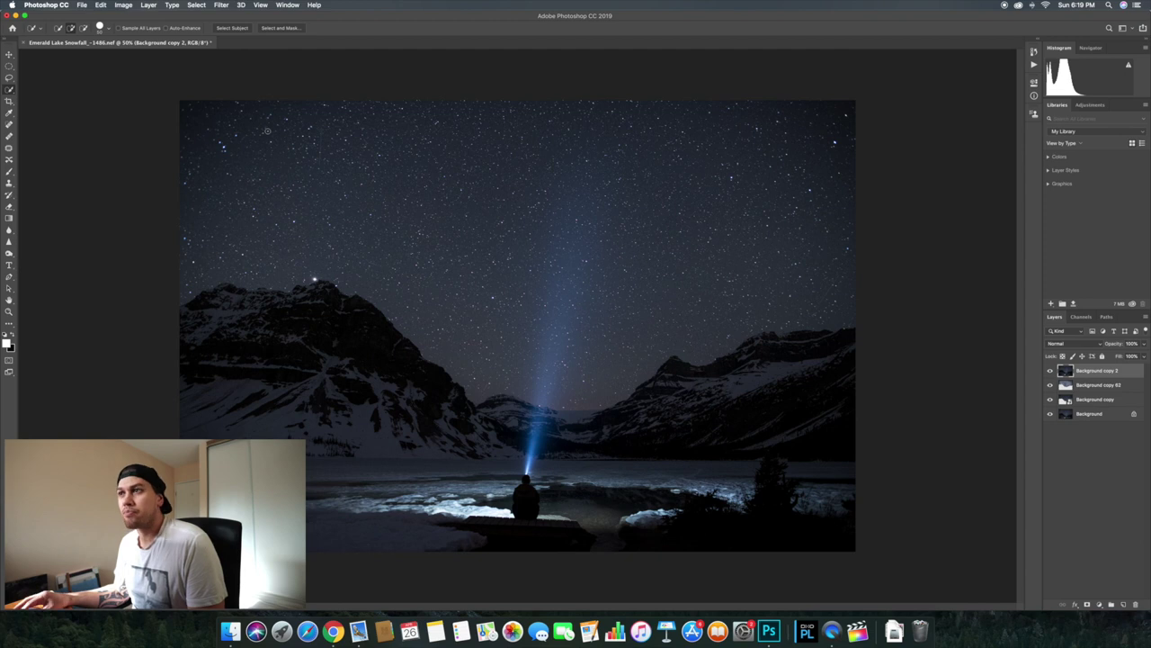
# - Quick-select the sky, add a layer mask to Background copy 2, and invert it
pyautogui.moveTo(268, 131)
pyautogui.mouseDown()
pyautogui.moveTo(342, 129)
pyautogui.moveTo(730, 188)
pyautogui.moveTo(720, 193)
pyautogui.mouseUp()
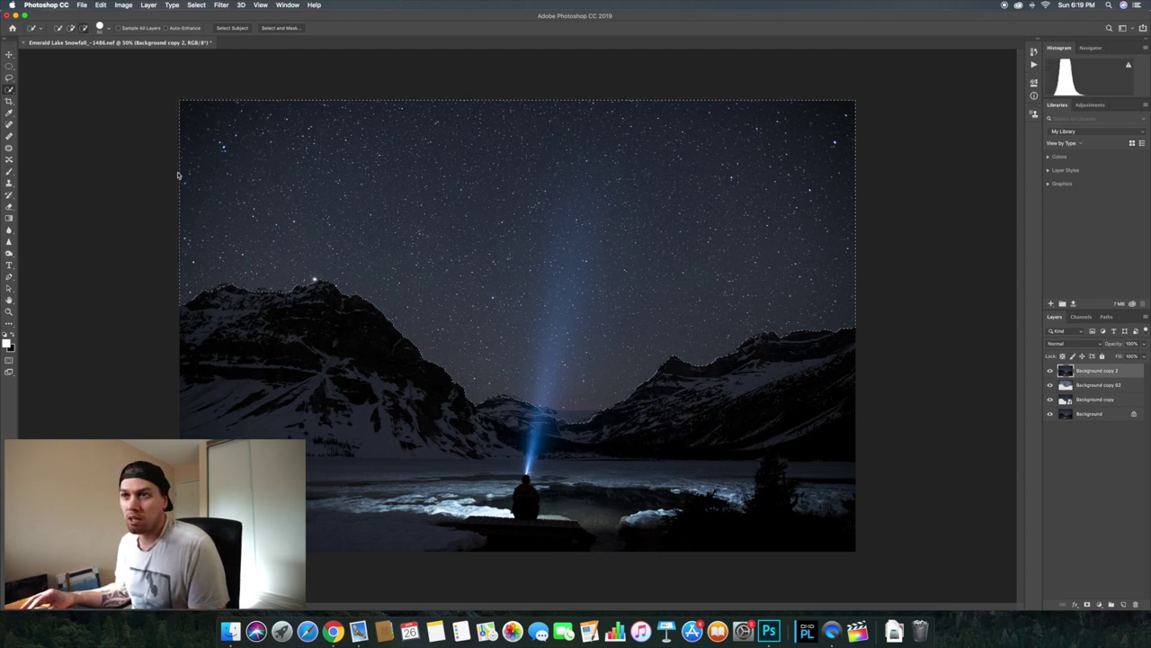
pyautogui.moveTo(212, 288); pyautogui.dragTo(282, 292)
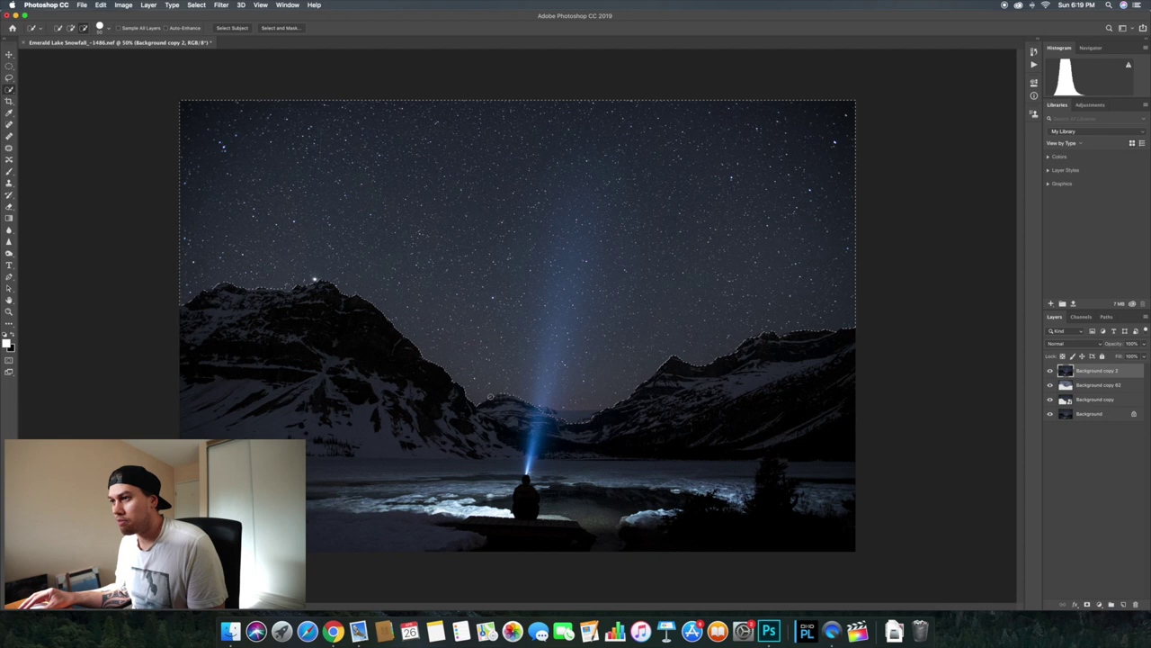
pyautogui.moveTo(490, 397)
pyautogui.mouseDown()
pyautogui.moveTo(594, 417)
pyautogui.moveTo(551, 414)
pyautogui.moveTo(541, 410)
pyautogui.moveTo(607, 413)
pyautogui.mouseUp()
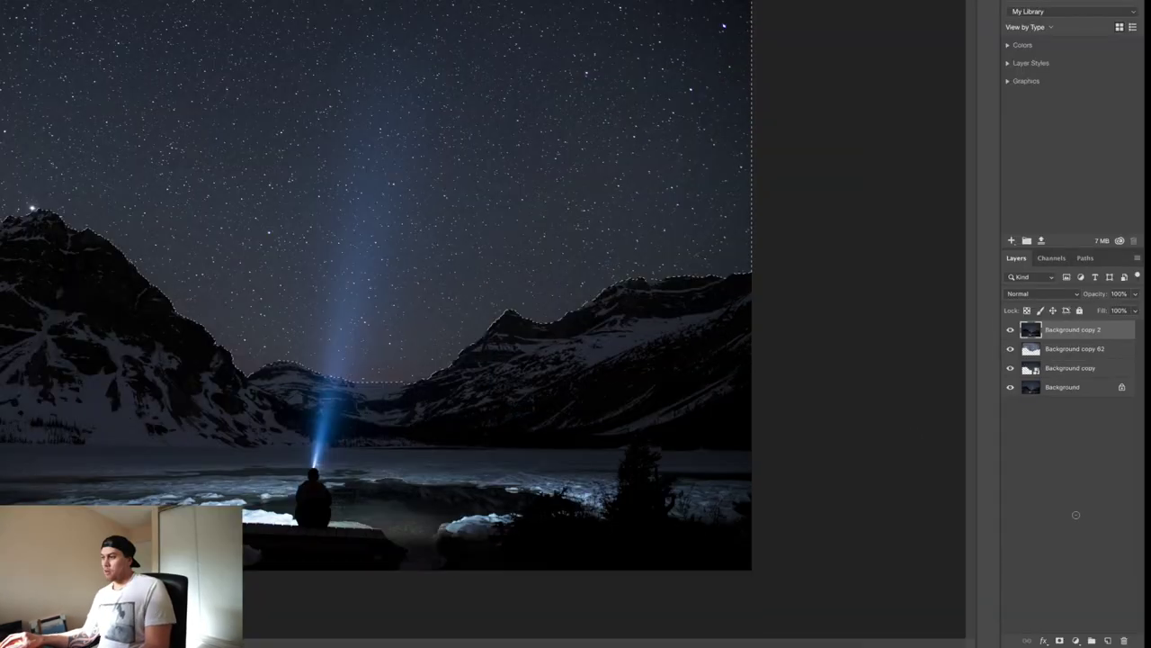
pyautogui.click(1059, 640)
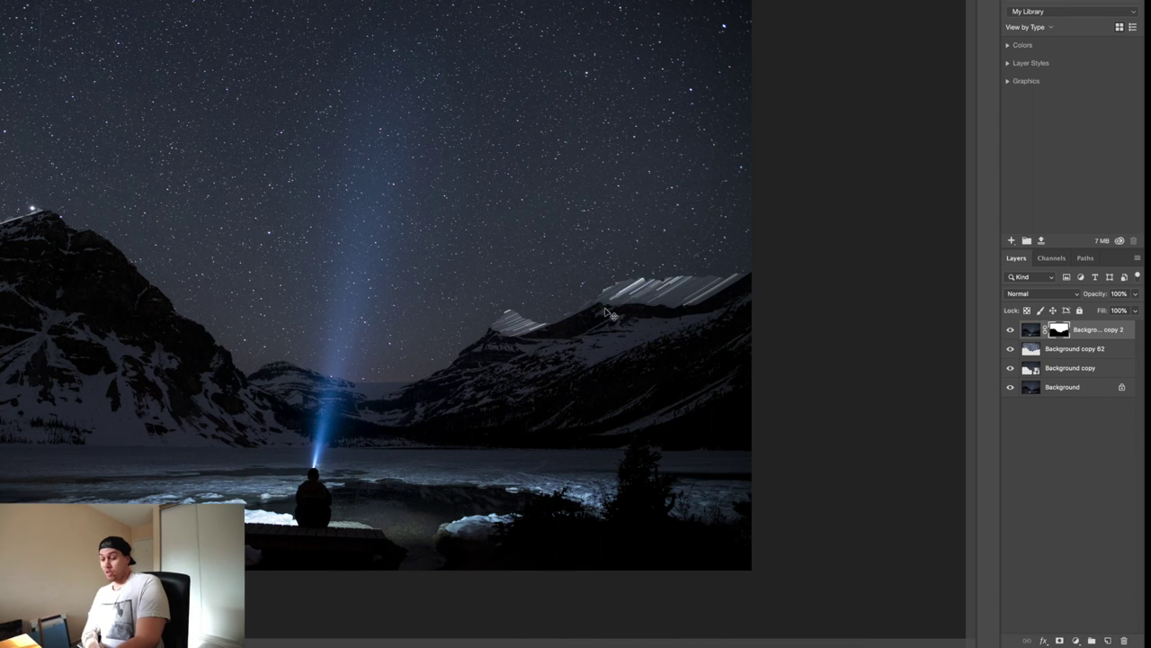
pyautogui.hotkey('ctrl', 'i')
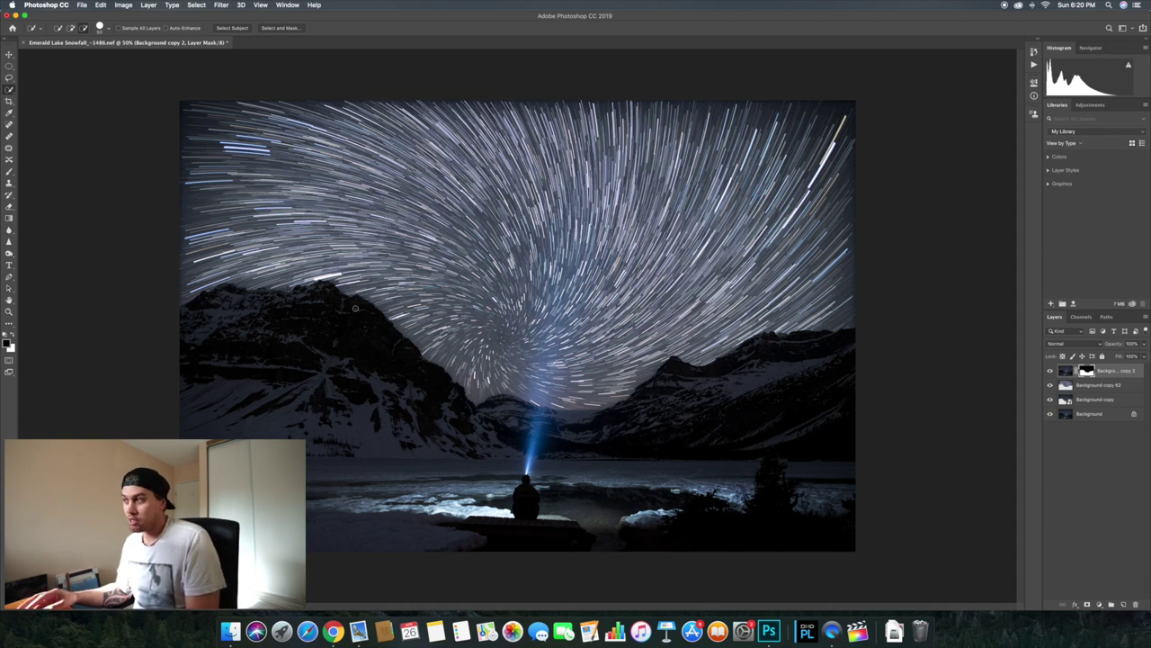
# - Scale the Background copy 62 spiral layer to just over 105% using its bottom, top and left handles
pyautogui.press('super+t')
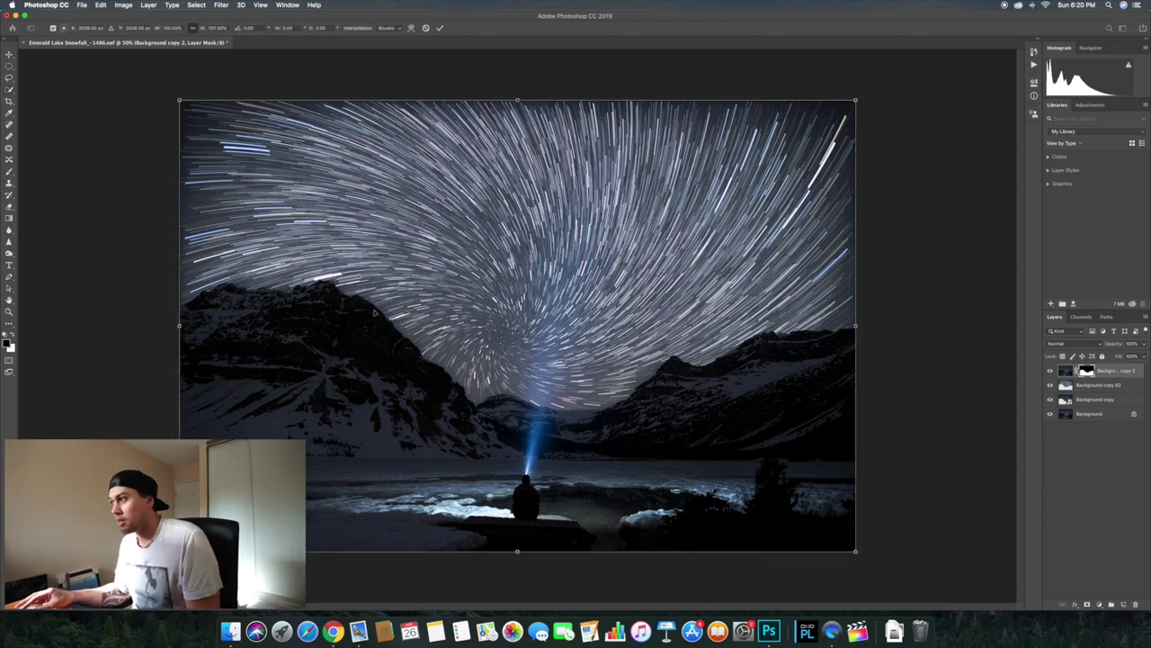
pyautogui.press('w')
pyautogui.click(1099, 385)
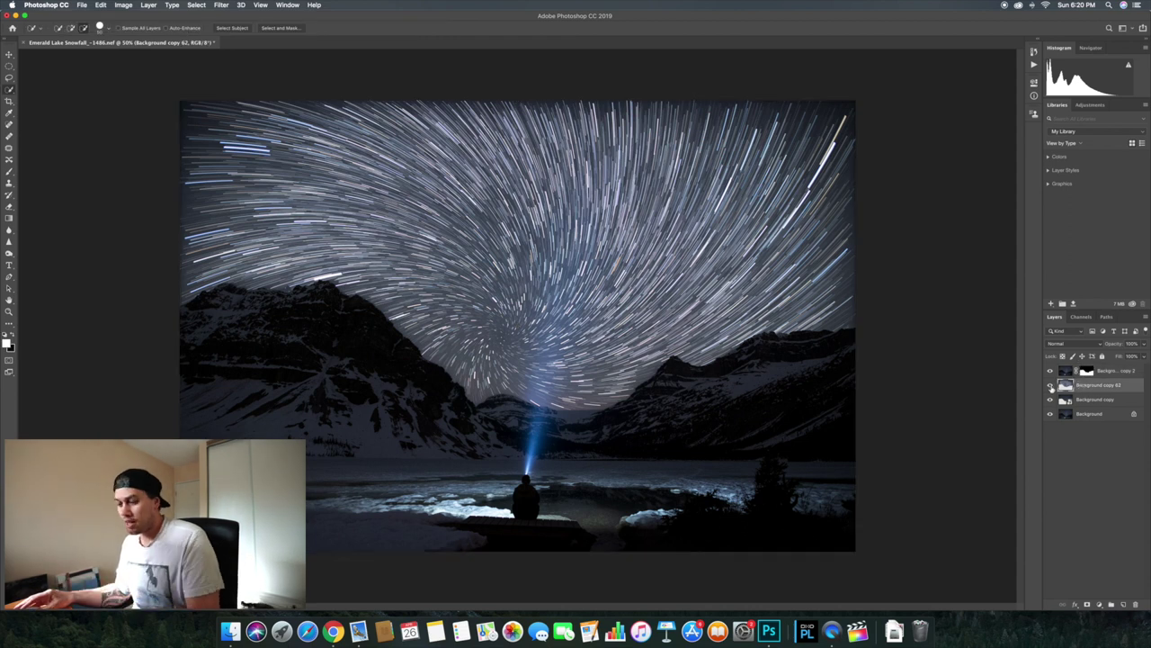
pyautogui.press('super+t')
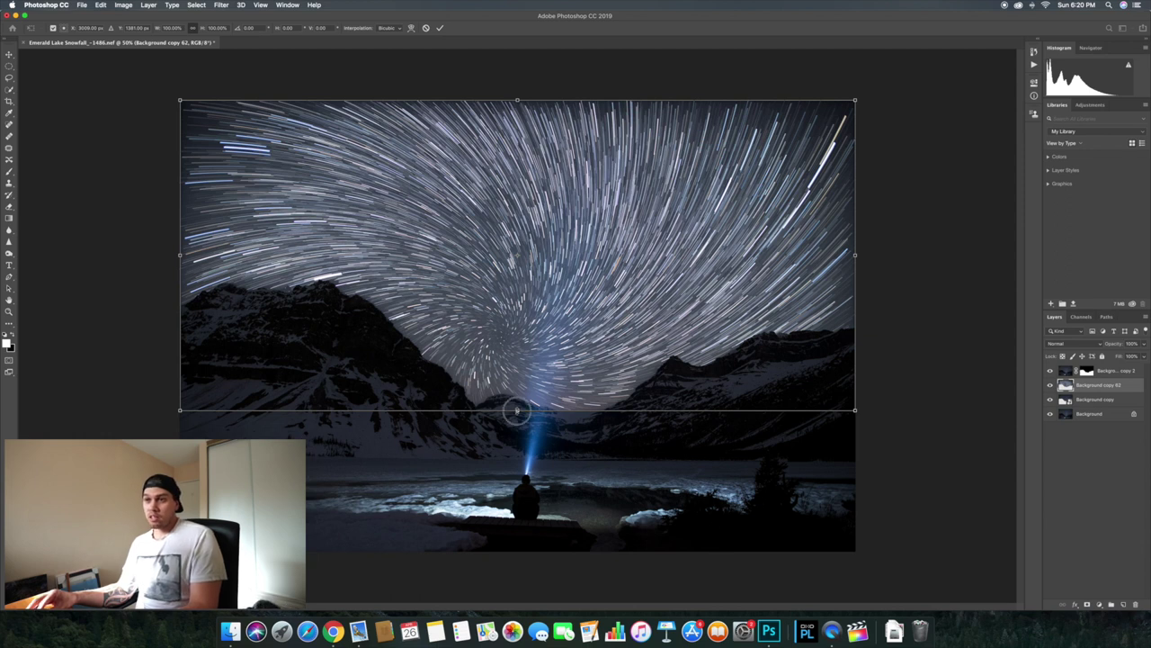
pyautogui.moveTo(517, 410); pyautogui.dragTo(518, 418)
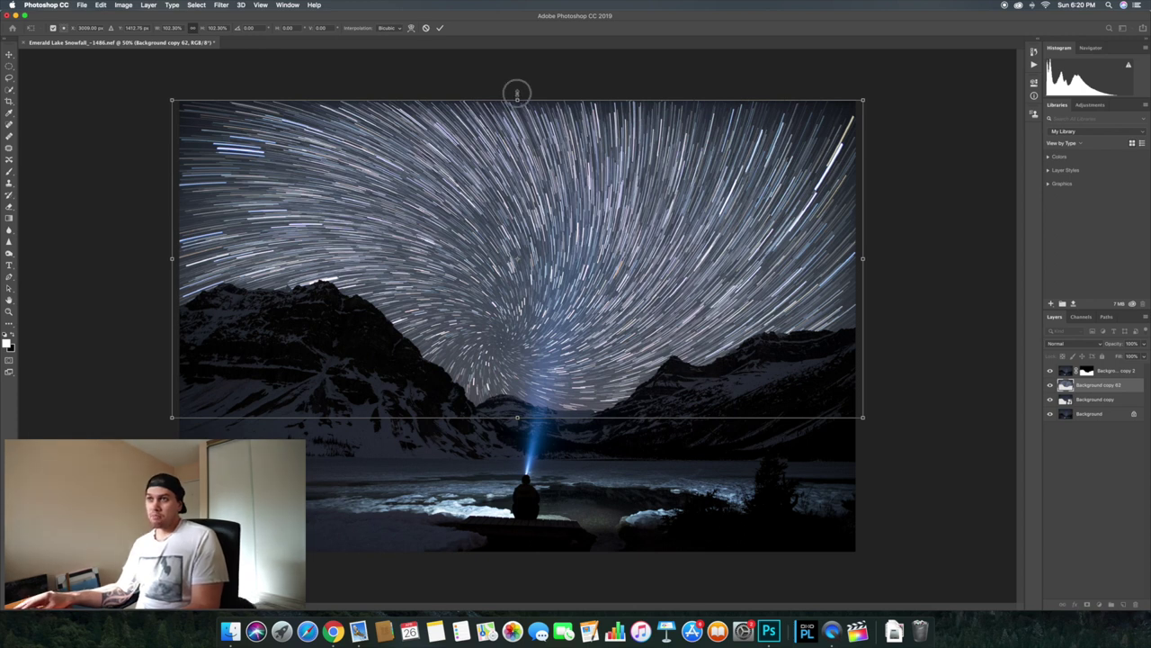
pyautogui.moveTo(517, 99); pyautogui.dragTo(518, 84)
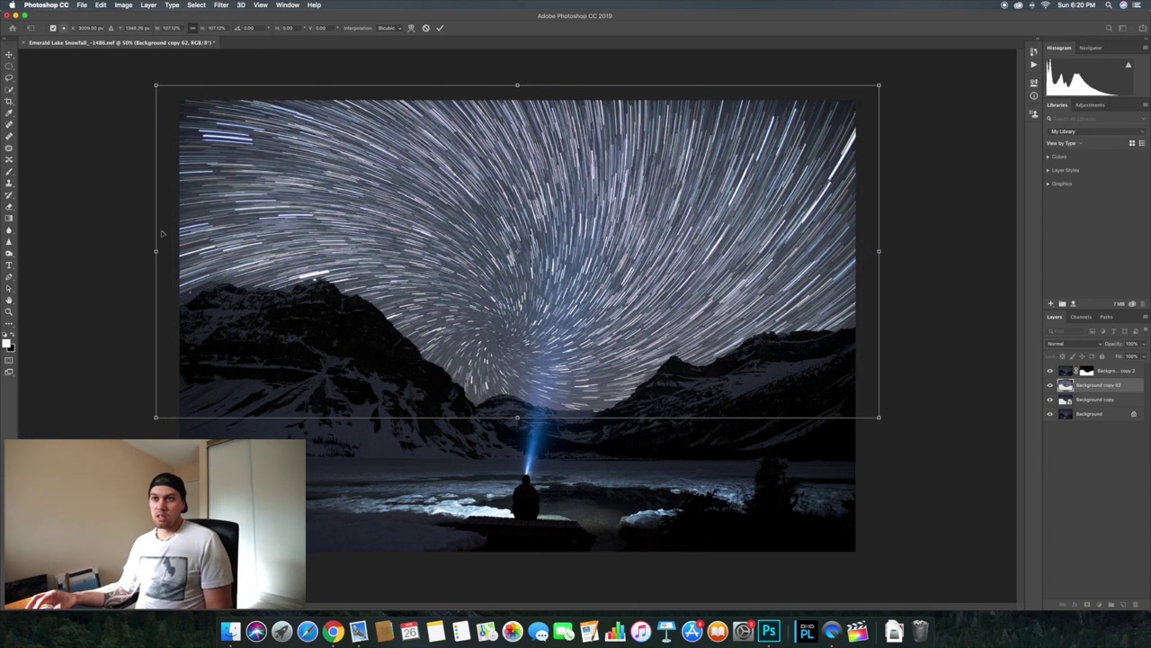
pyautogui.moveTo(149, 252); pyautogui.dragTo(159, 251)
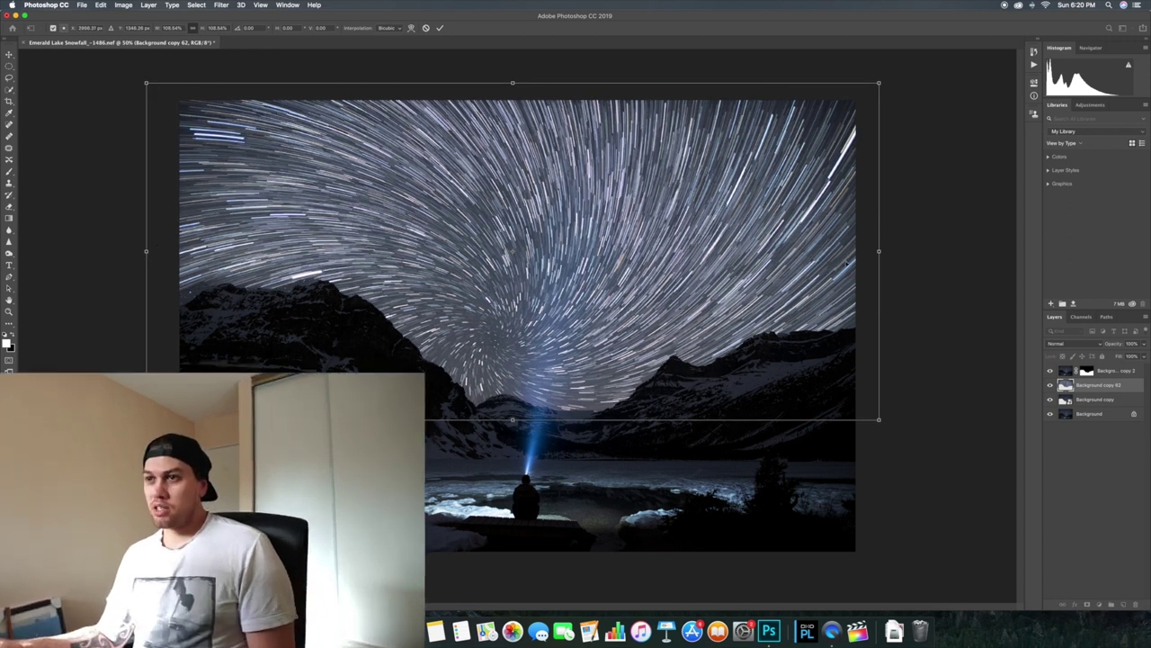